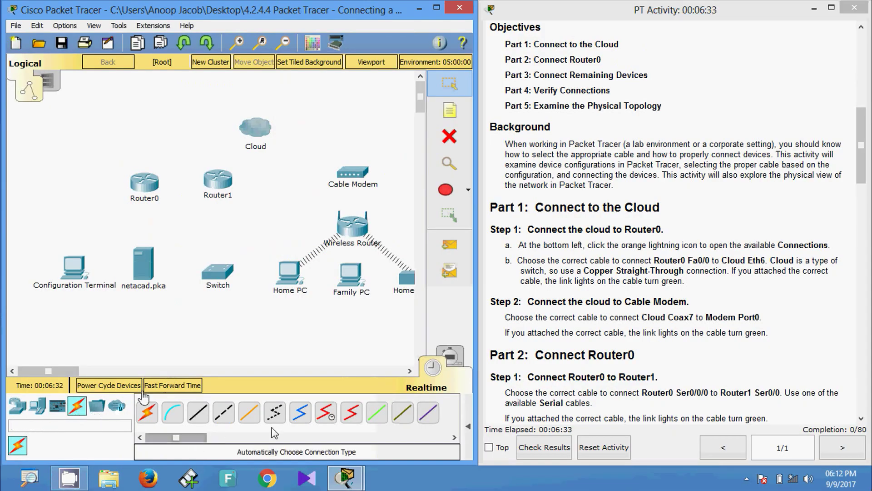
- Connect Router0's FastEthernet0/0 port to the Cloud's Ethernet6 port with a Copper Straight-Through cable
left_click(198, 413)
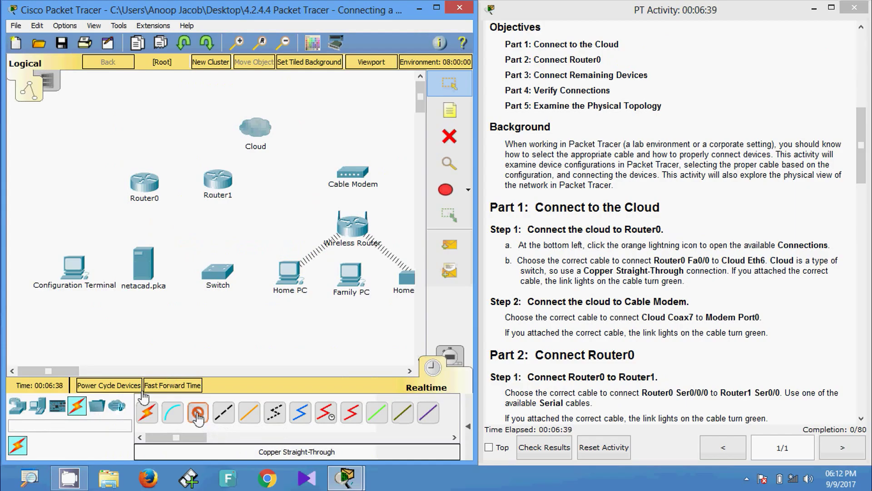
left_click(143, 188)
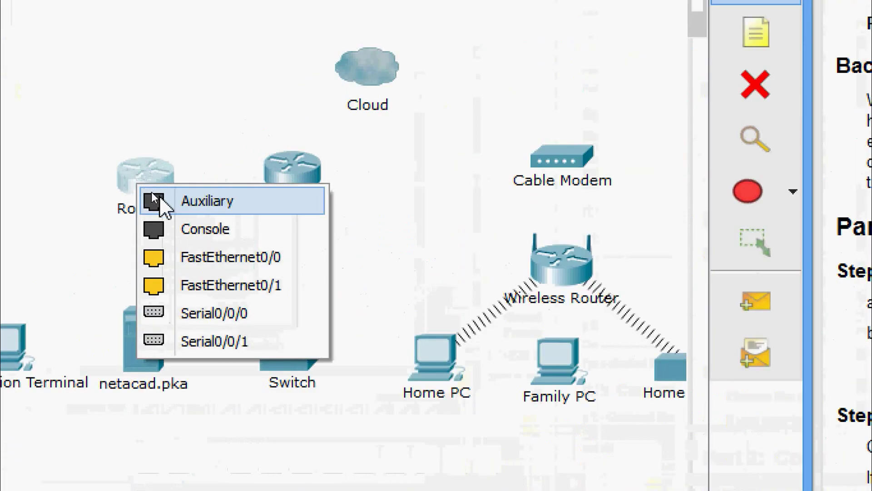
left_click(178, 257)
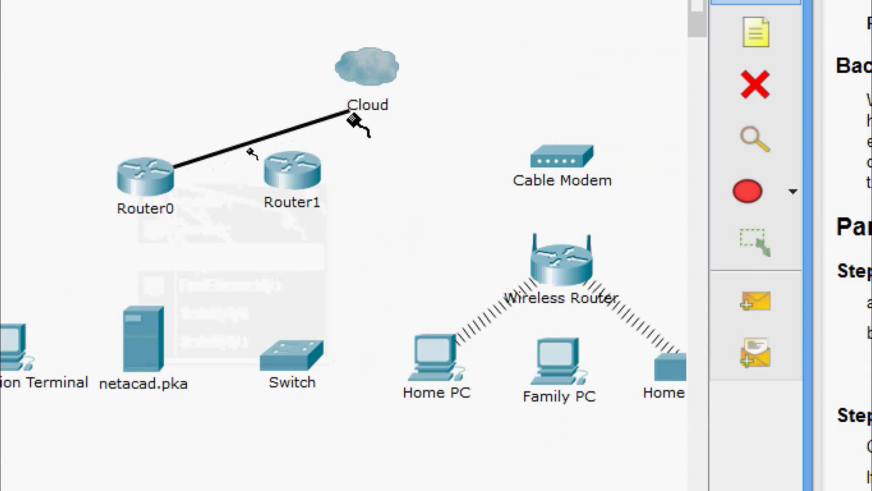
left_click(366, 71)
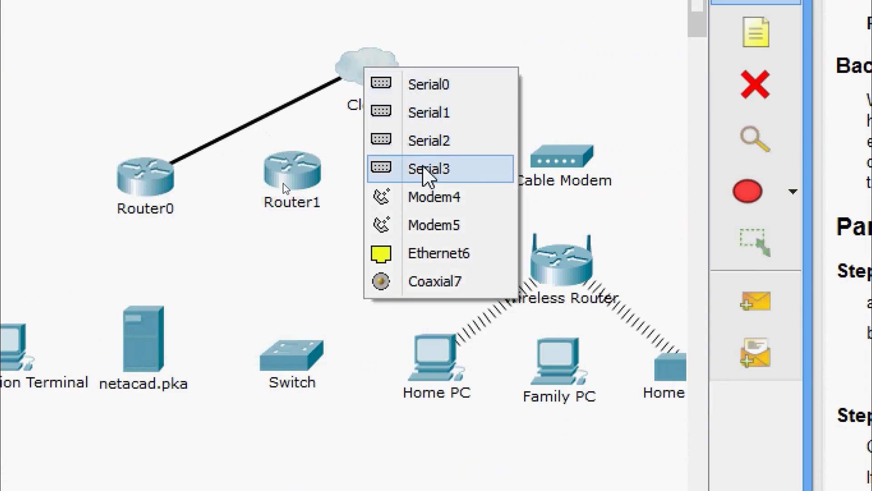
left_click(432, 253)
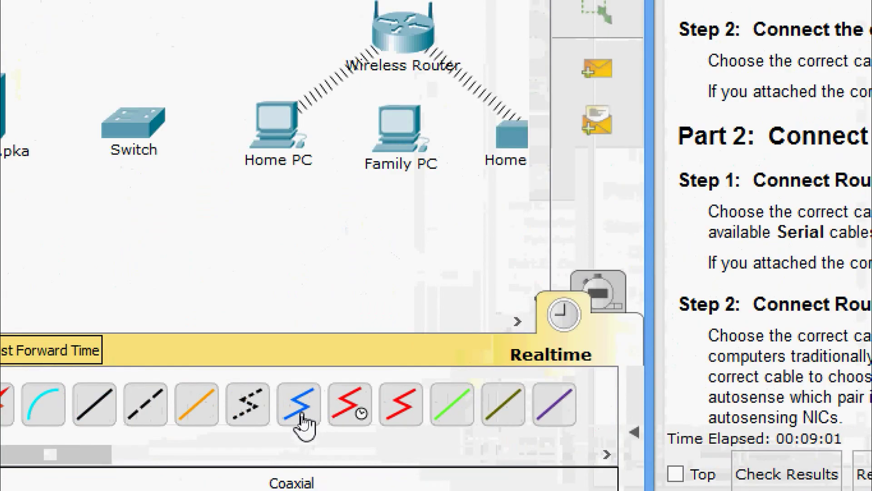
- Connect the Cloud's Coaxial7 port to the Cable Modem's Port 0 with a Coaxial cable
left_click(301, 417)
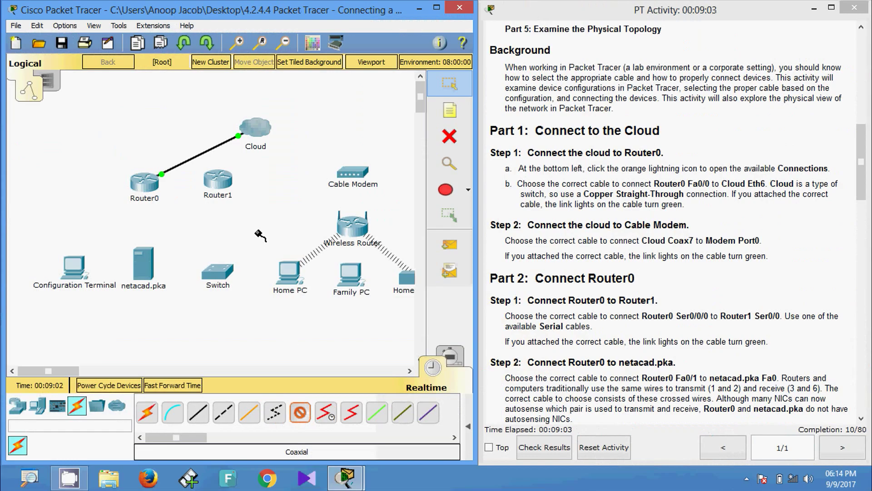
left_click(257, 135)
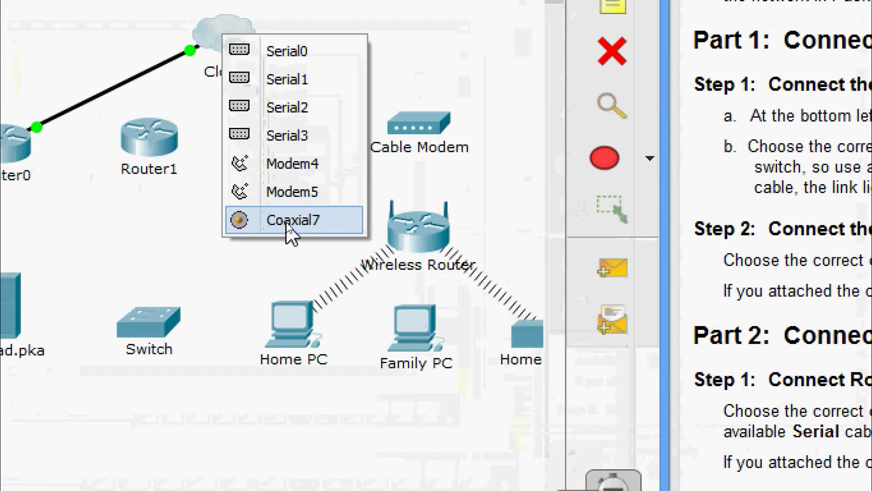
left_click(288, 221)
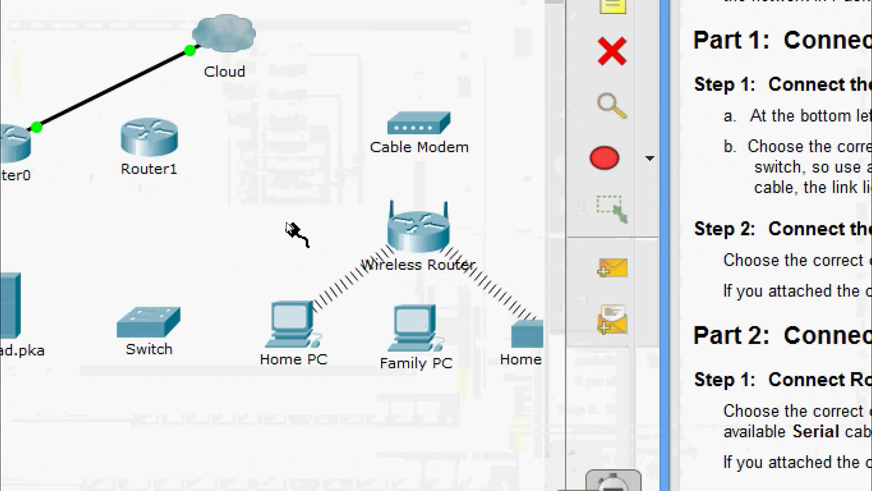
left_click(417, 121)
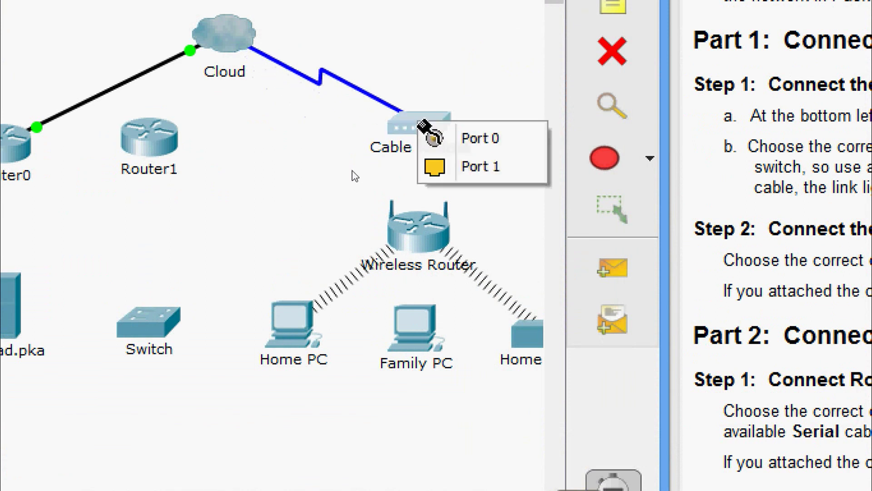
left_click(436, 137)
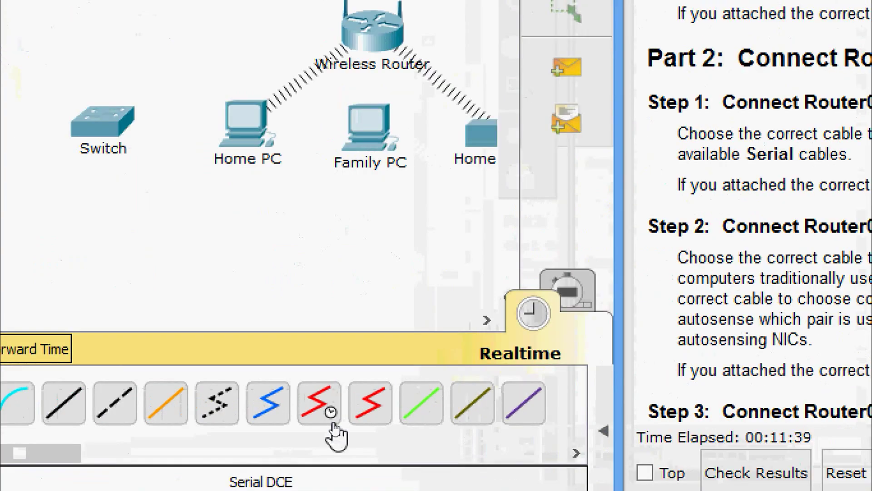
- Connect Router0's Serial0/0/0 port to Router1's Serial0/0 port with a Serial DCE cable
left_click(332, 416)
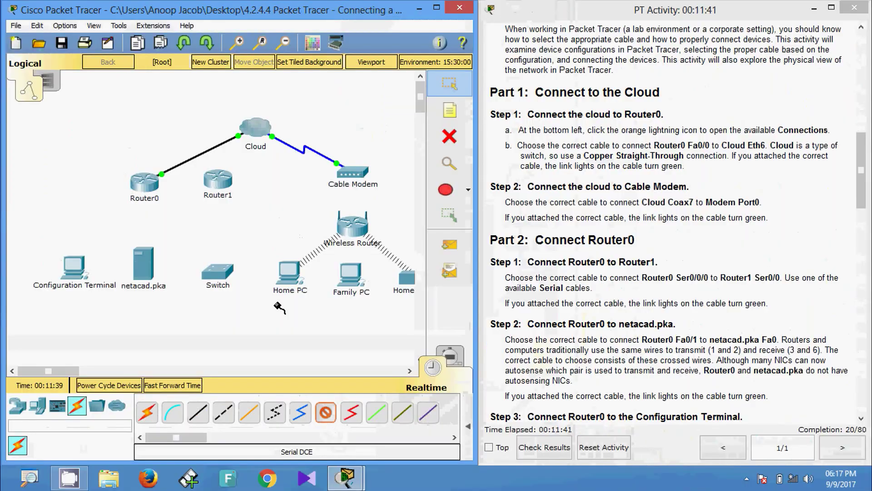
left_click(145, 186)
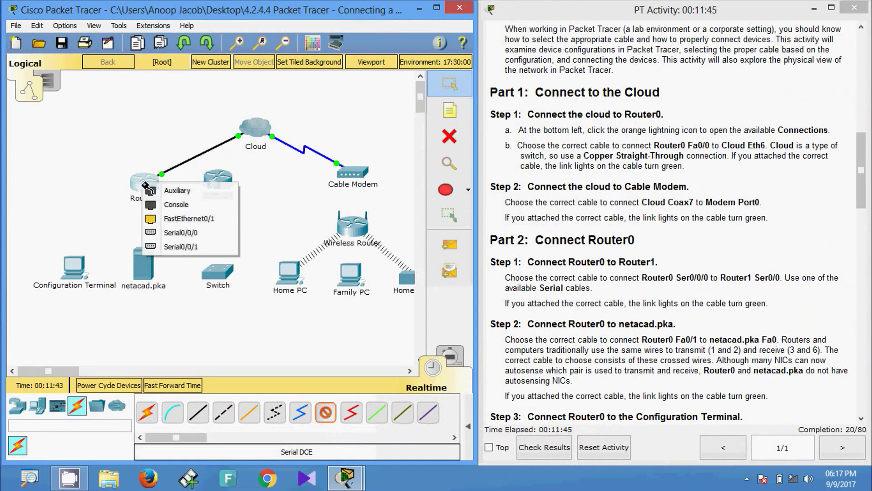
left_click(169, 233)
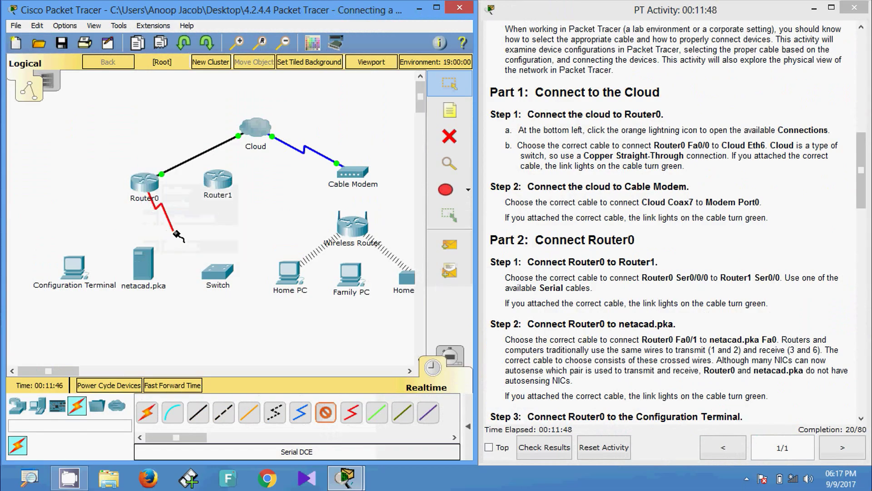
left_click(219, 183)
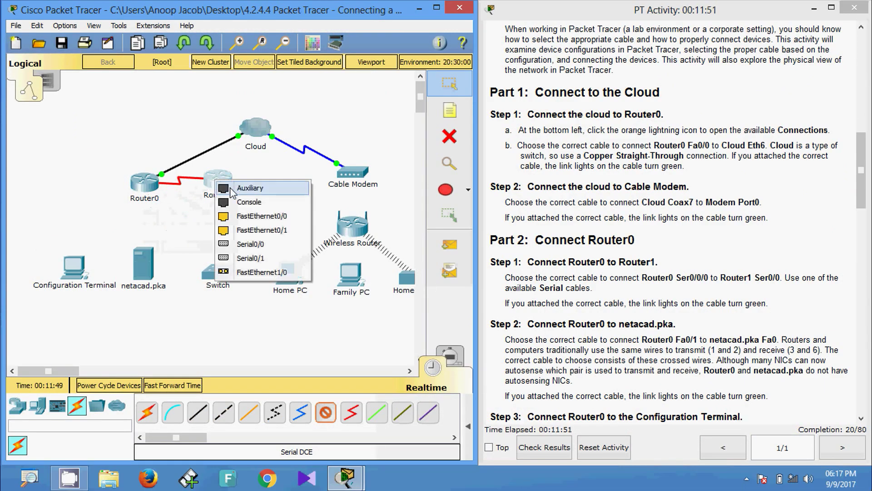
left_click(245, 243)
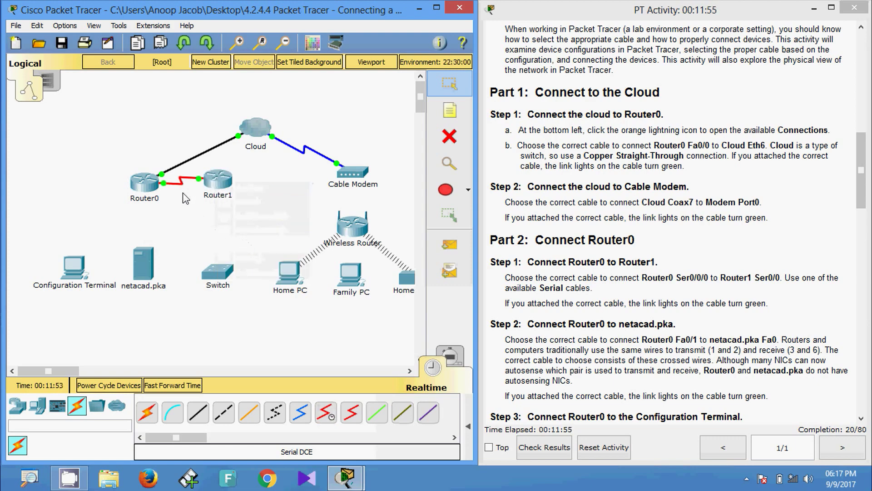
- Connect Router0's FastEthernet0/1 port to netacad.pka's FastEthernet0 port with a Copper Cross-Over cable
scroll(712, 255, "down", 3)
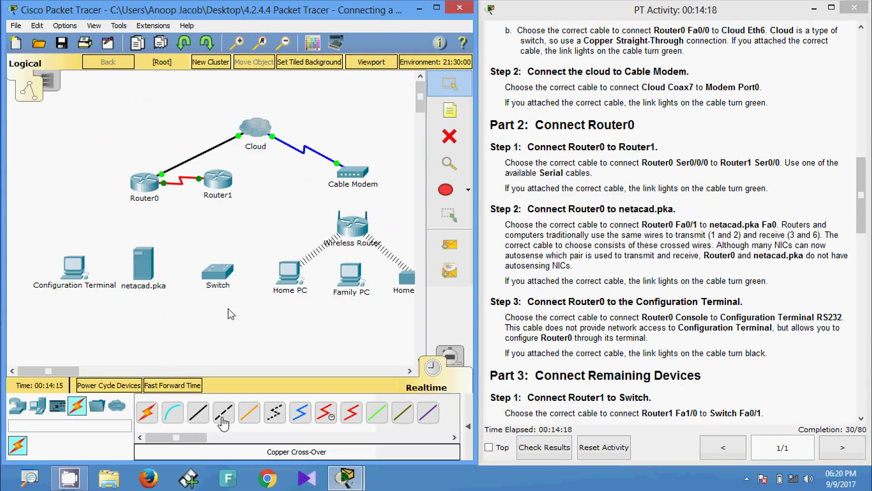
left_click(223, 422)
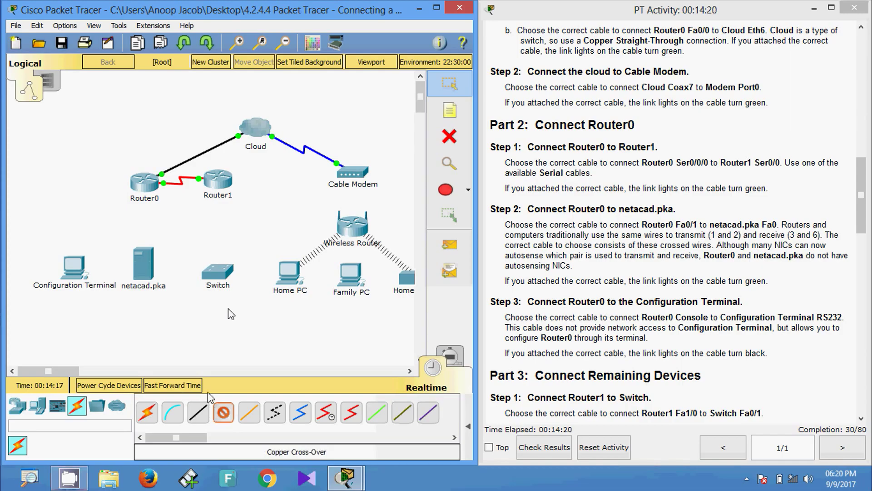
left_click(148, 185)
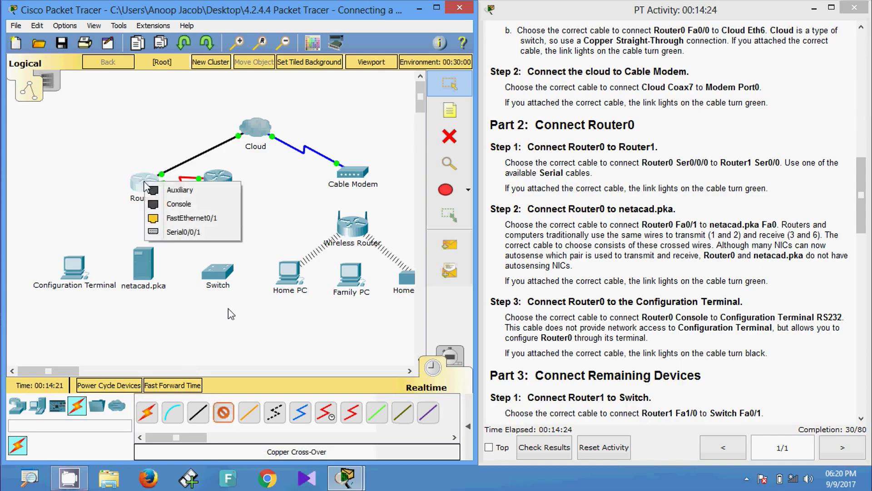
left_click(182, 218)
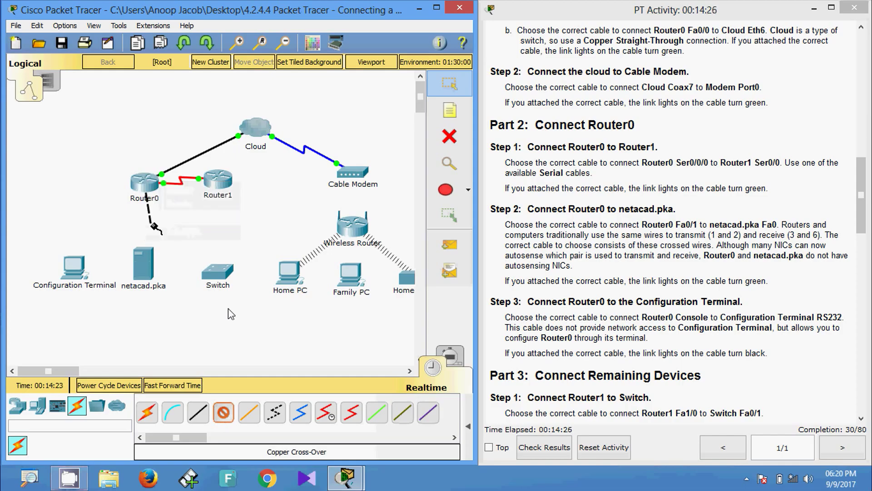
left_click(149, 262)
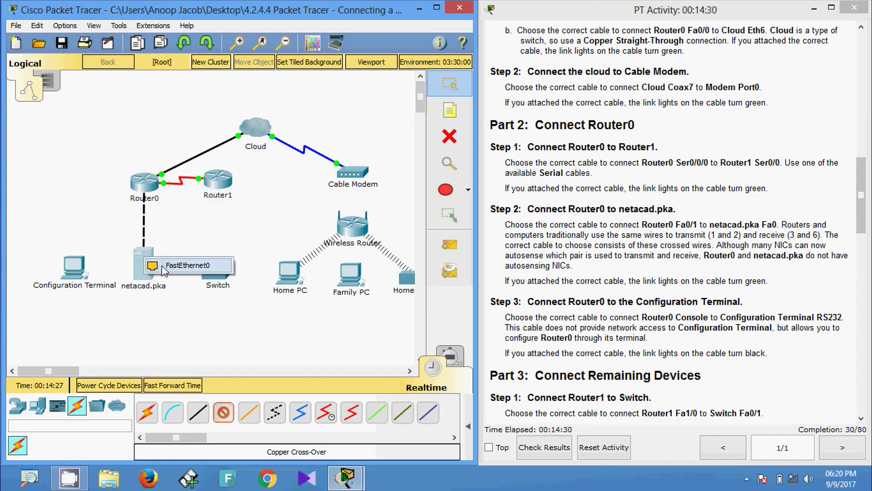
left_click(186, 265)
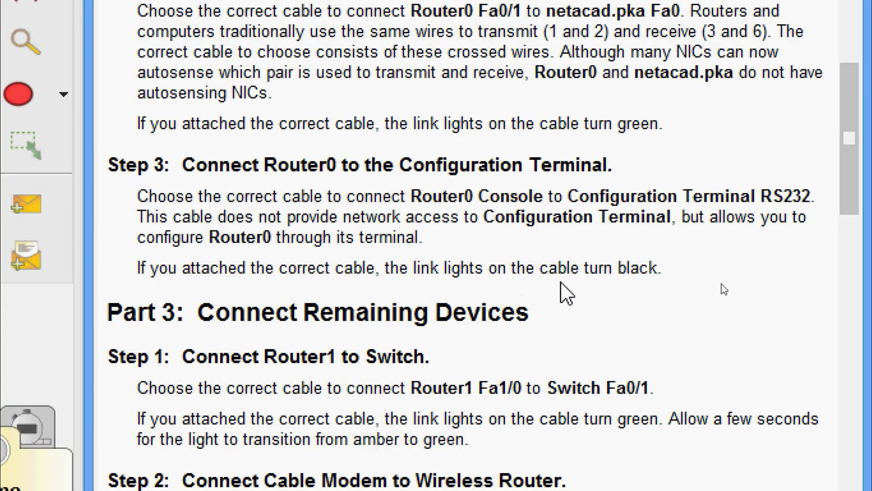
- Connect the Configuration Terminal's RS 232 port to Router0's Console port with a console cable
left_click_drag(658, 268, 609, 269)
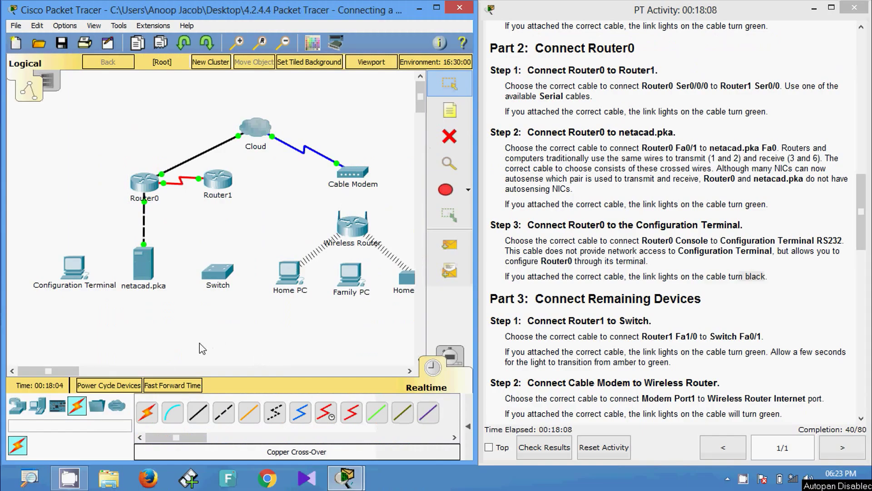
left_click(176, 421)
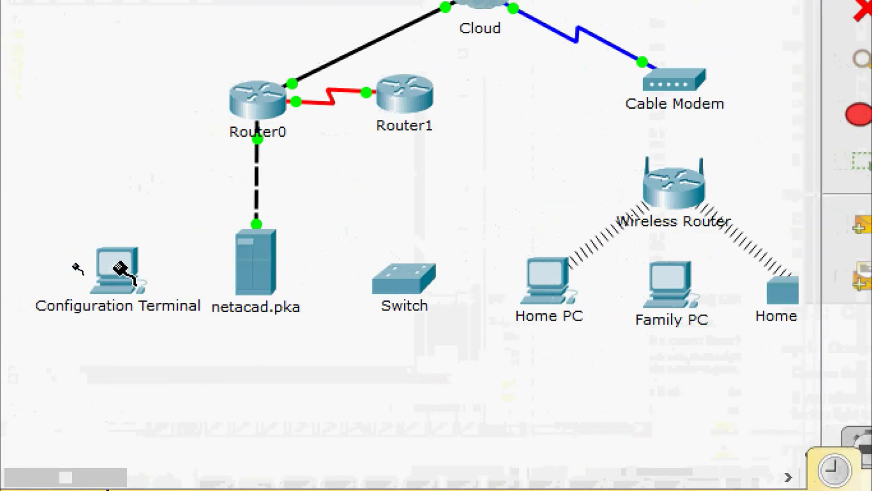
left_click(120, 268)
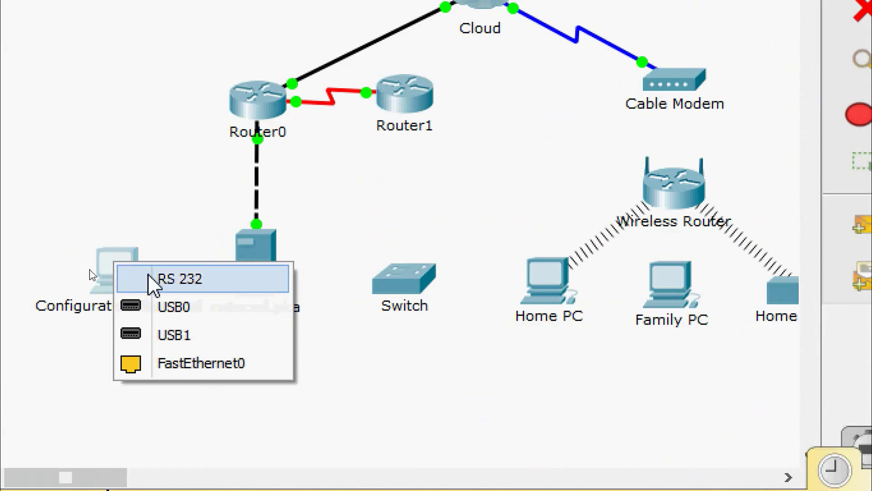
left_click(148, 278)
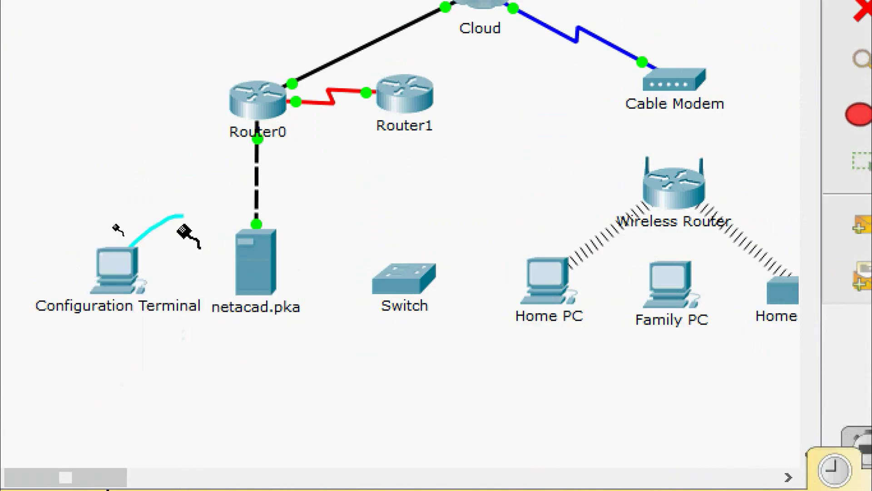
left_click(249, 114)
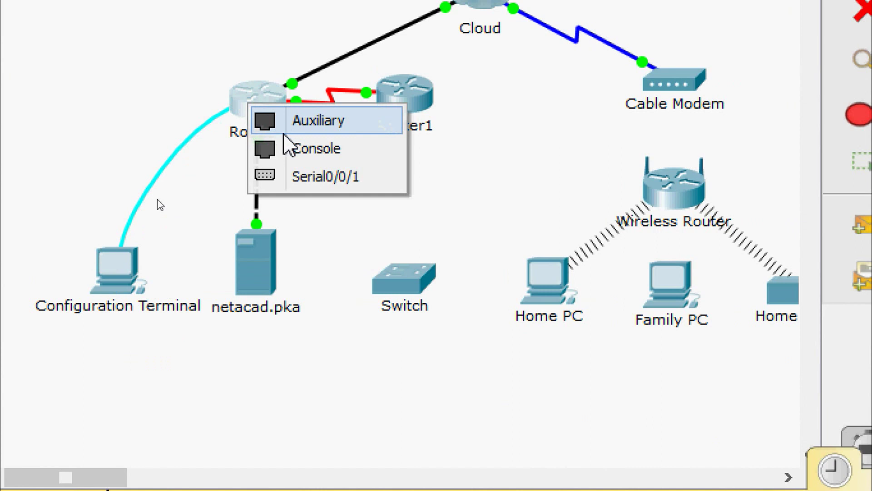
left_click(288, 149)
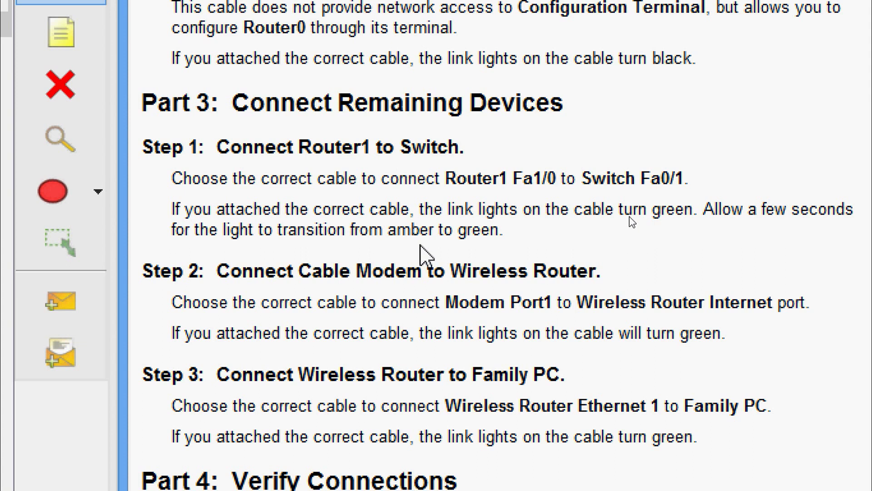
- Connect Router1's FastEthernet1/0 port to the Switch's FastEthernet0/1 port with a Fiber cable
left_click_drag(385, 233, 503, 232)
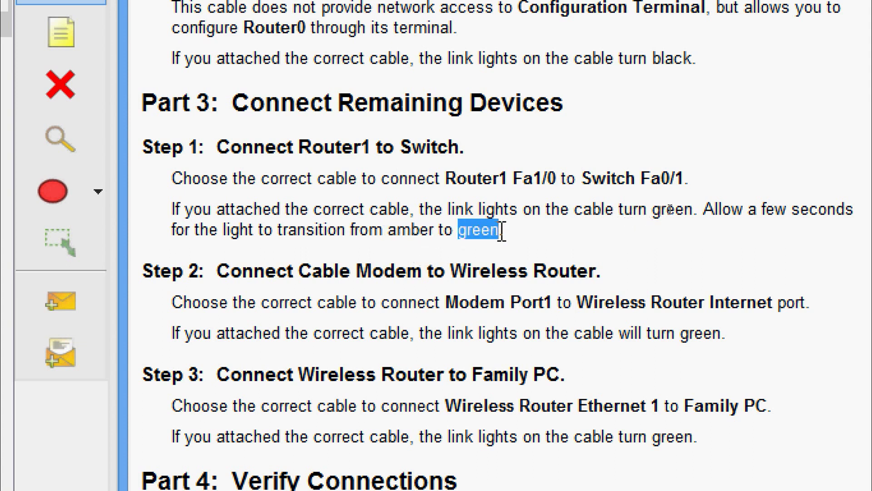
left_click(518, 245)
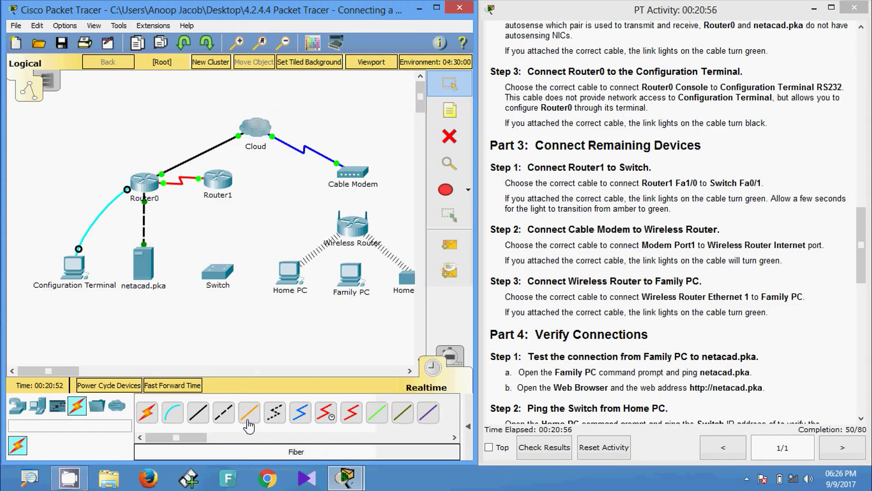
left_click(248, 419)
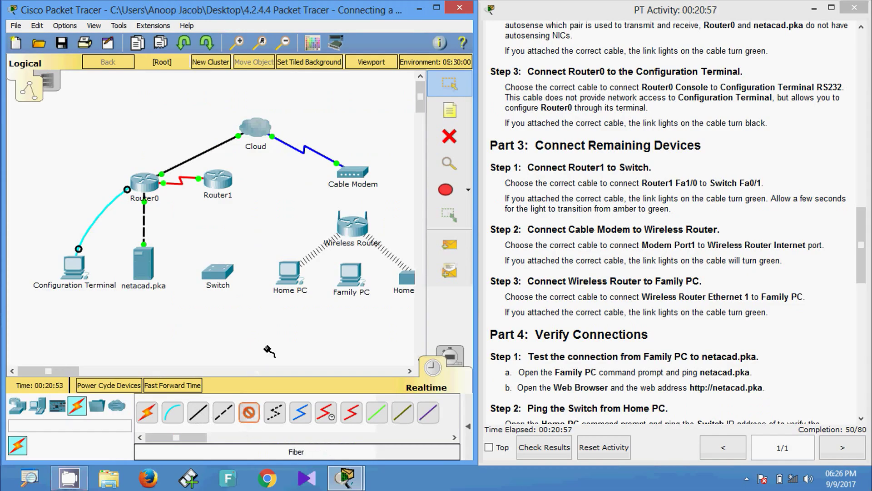
left_click(221, 181)
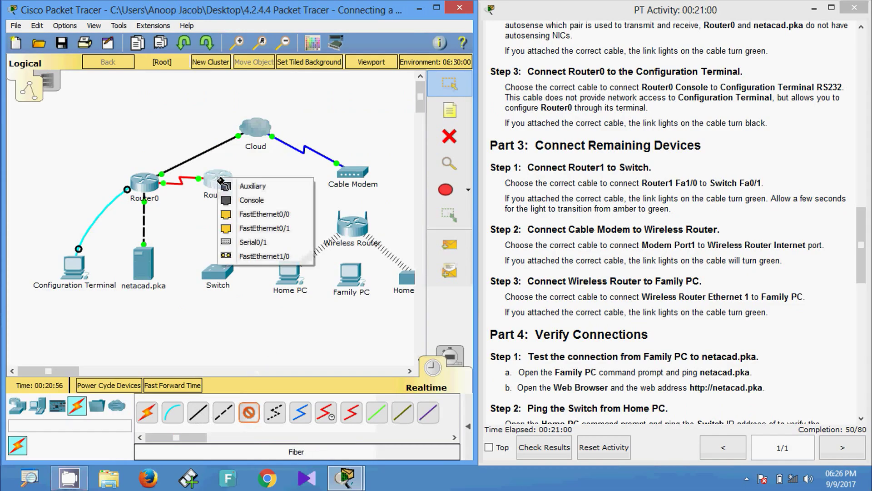
left_click(245, 255)
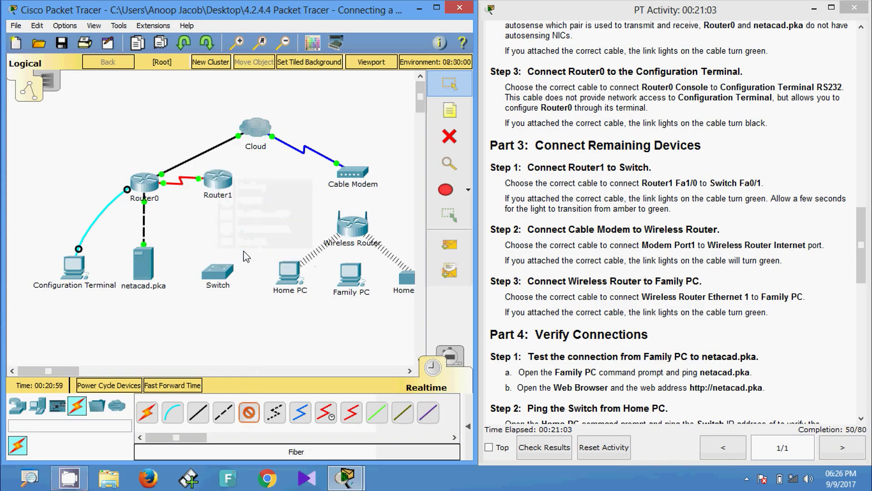
left_click(219, 270)
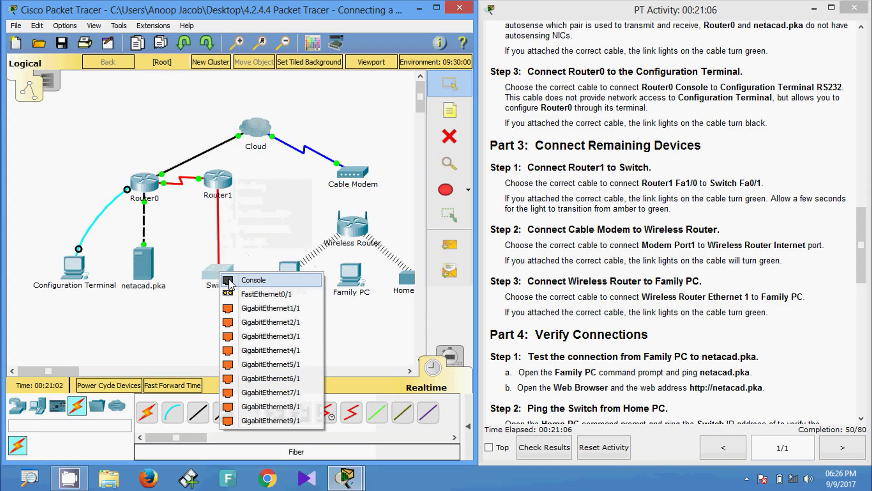
left_click(242, 294)
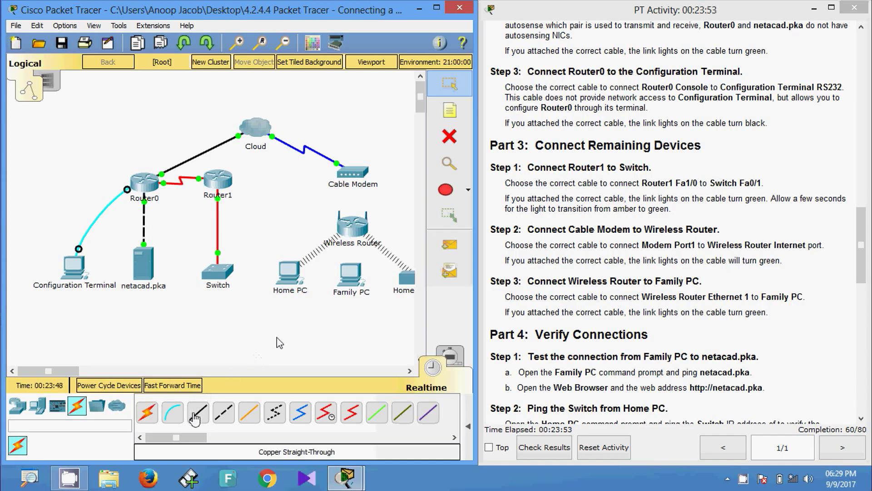
- Connect the Cable Modem's Port 1 to the Wireless Router's Internet port with a Copper Straight-Through cable
left_click(195, 414)
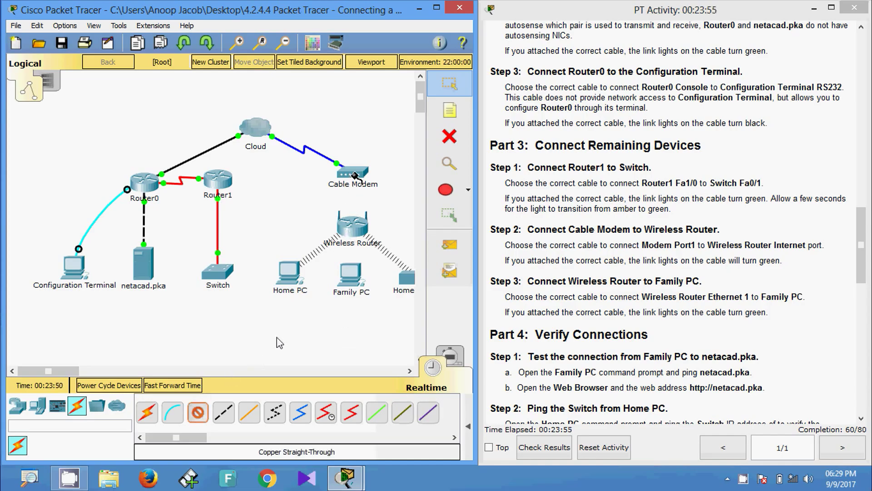
left_click(355, 177)
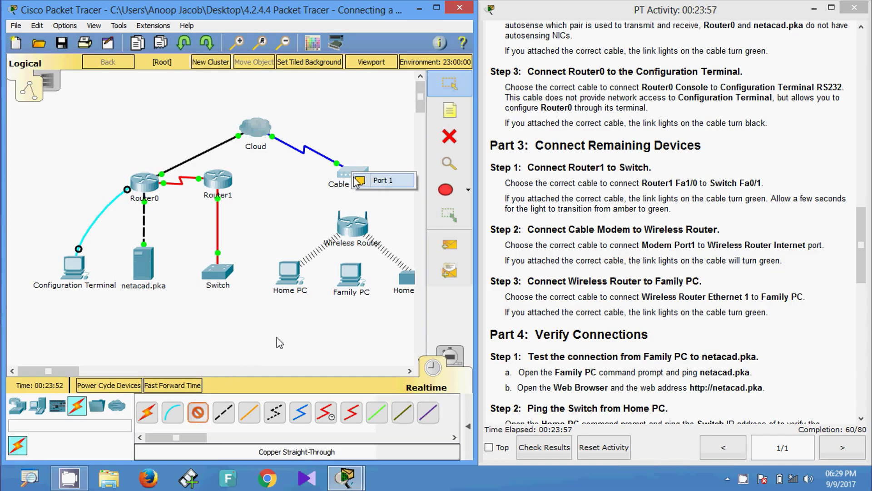
left_click(361, 182)
left_click(353, 227)
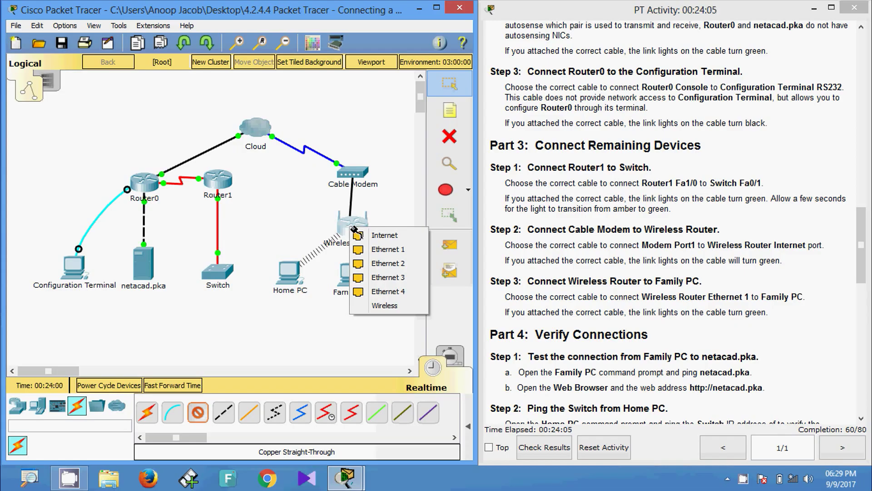
left_click(352, 226)
left_click(348, 227)
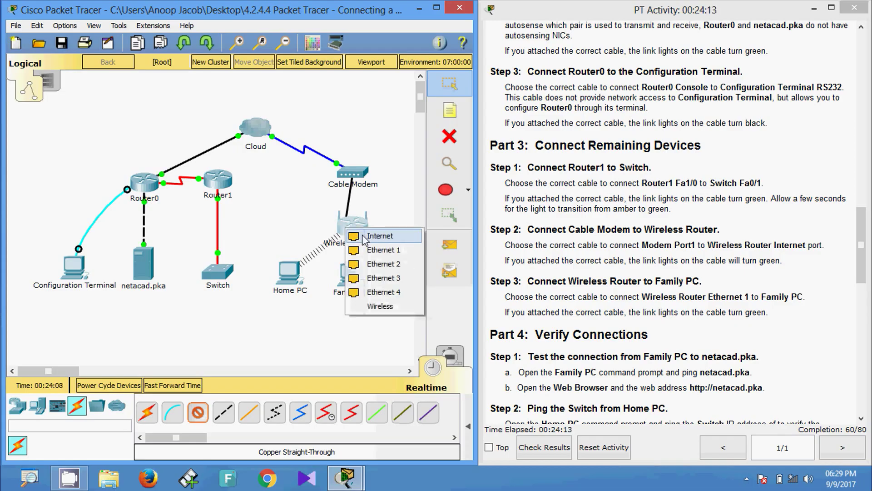
left_click(364, 236)
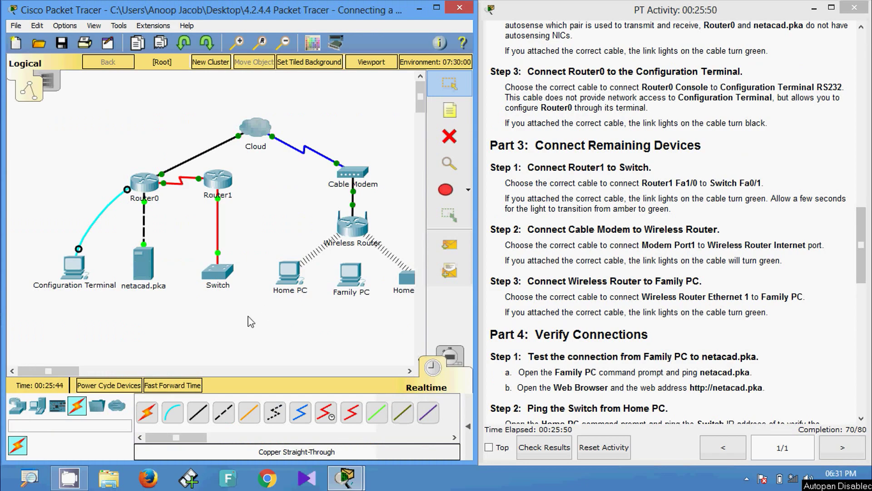
- Connect the Wireless Router's Ethernet 1 port to the Family PC's FastEthernet0 port with a Copper Straight-Through cable
left_click(200, 415)
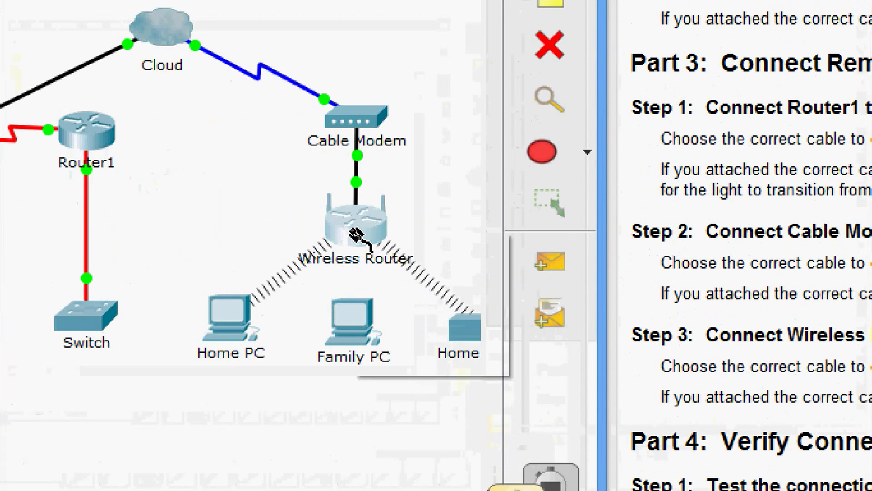
left_click(353, 231)
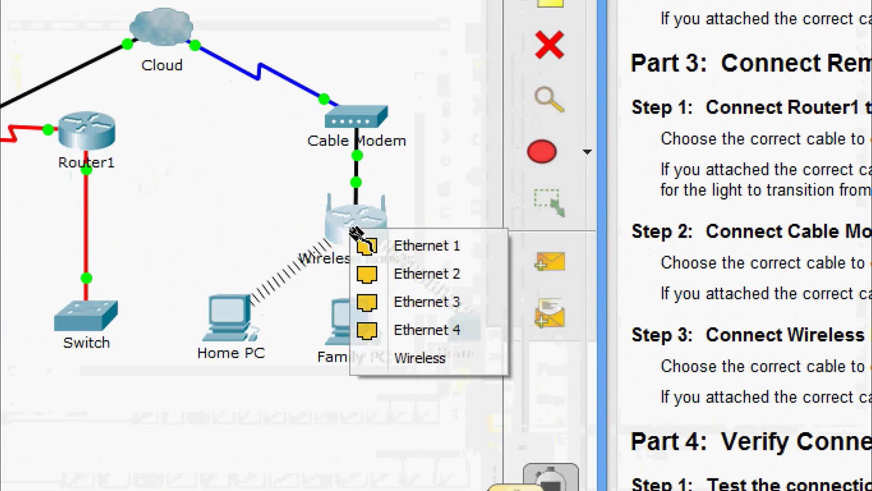
left_click(388, 240)
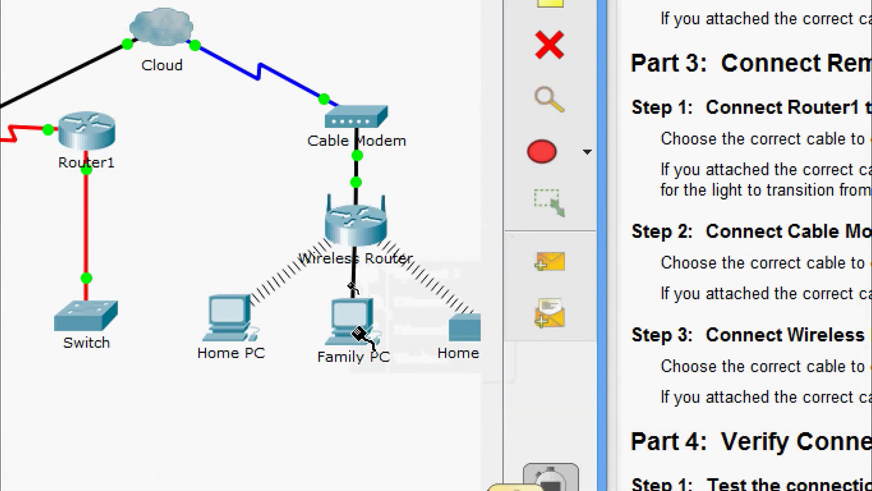
left_click(350, 321)
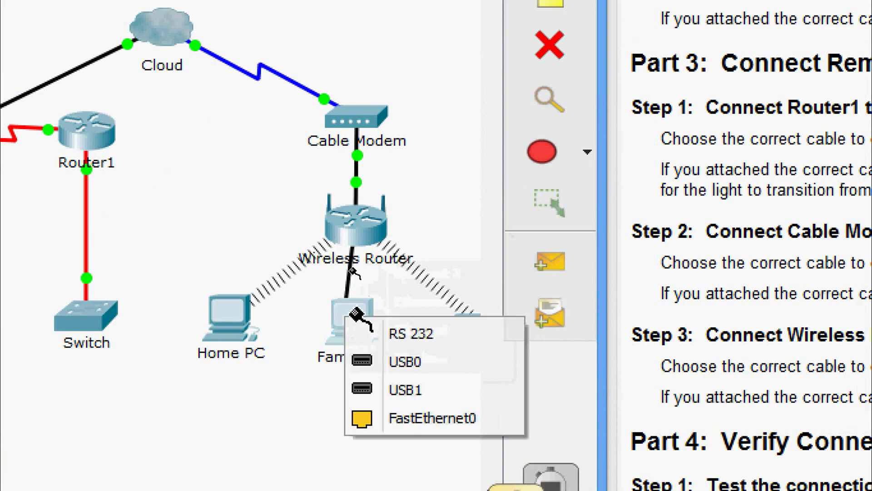
left_click(373, 417)
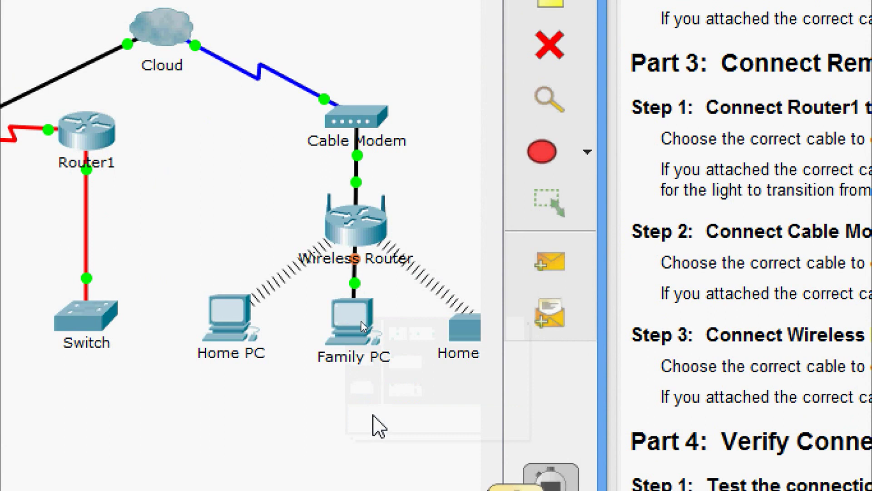
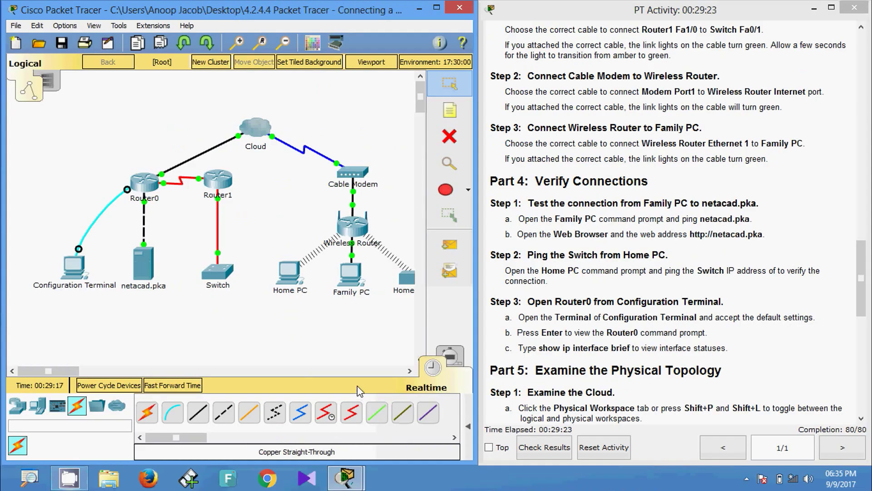
- Ping netacad.pka from the Family PC's Command Prompt
left_click(350, 277)
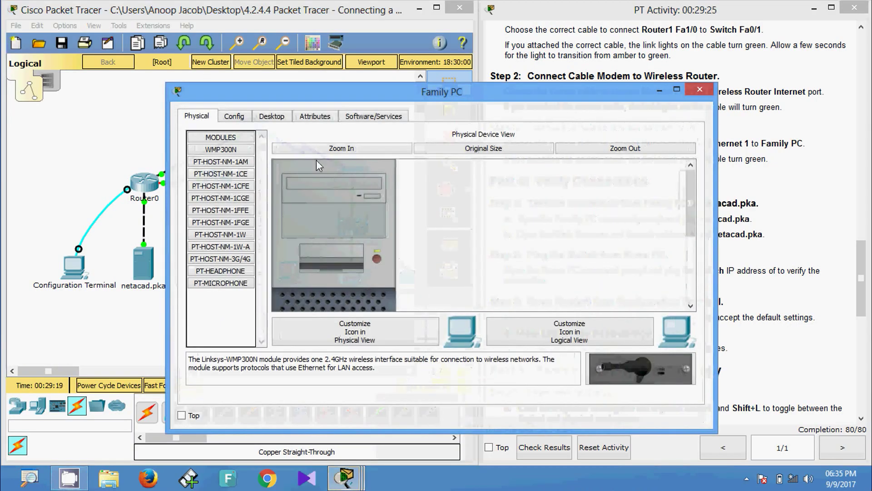
left_click(273, 117)
left_click(536, 191)
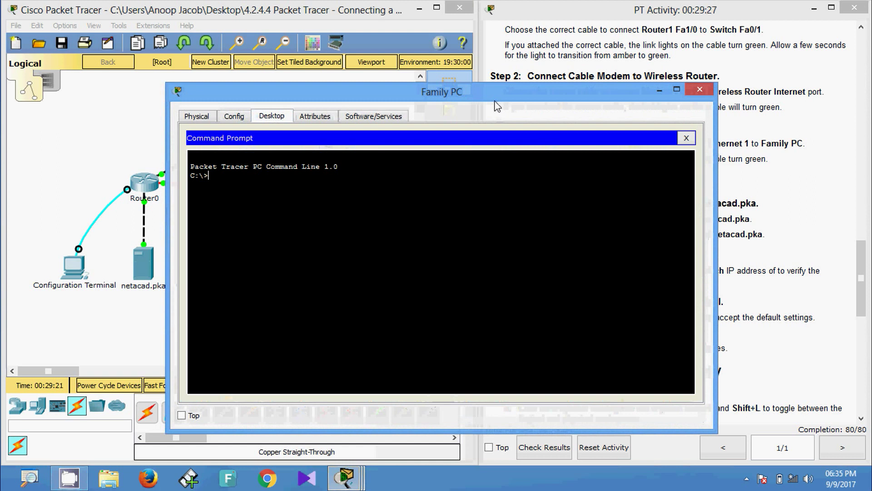
left_click_drag(494, 94, 563, 70)
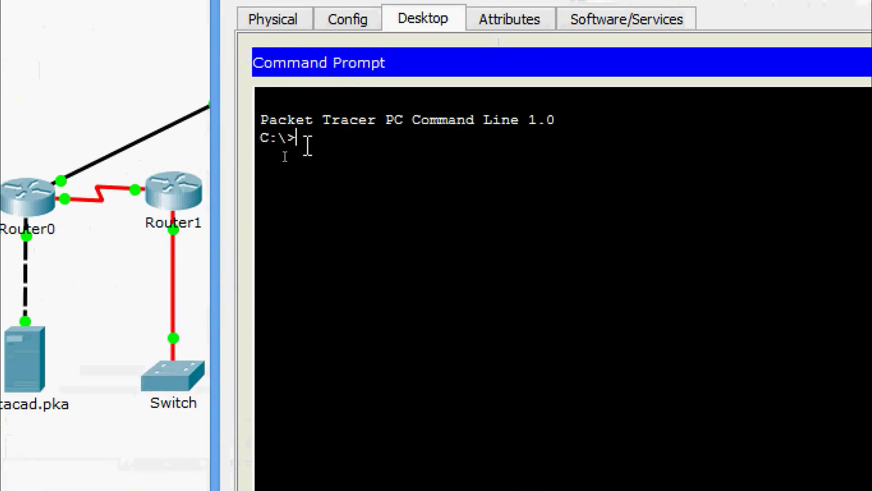
type("ping net")
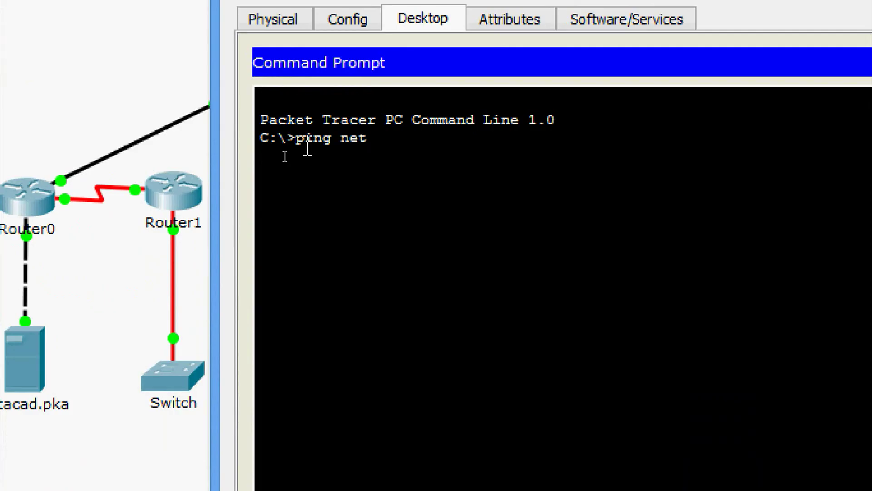
type("acad.pka")
key("Return")
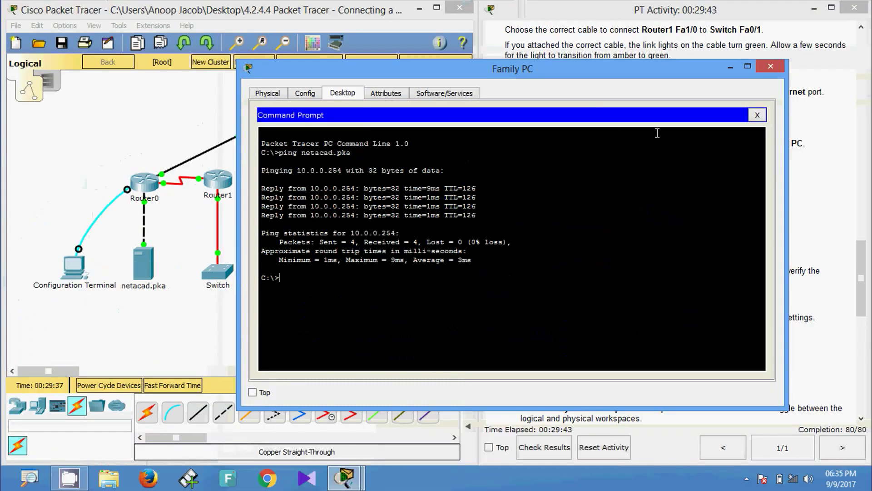
left_click(757, 115)
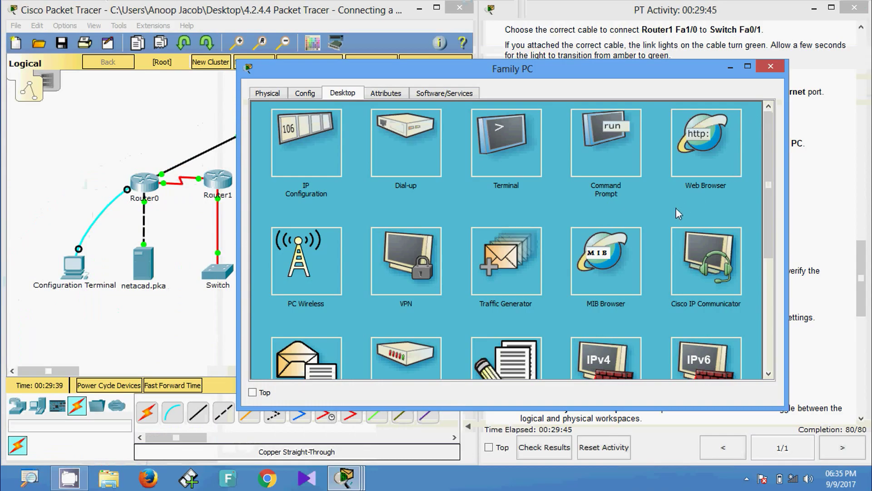
left_click(696, 152)
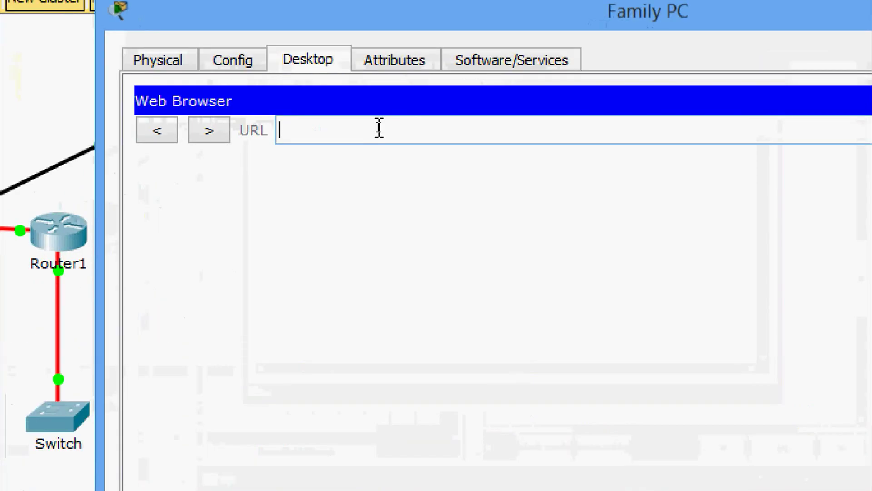
type("http://ne")
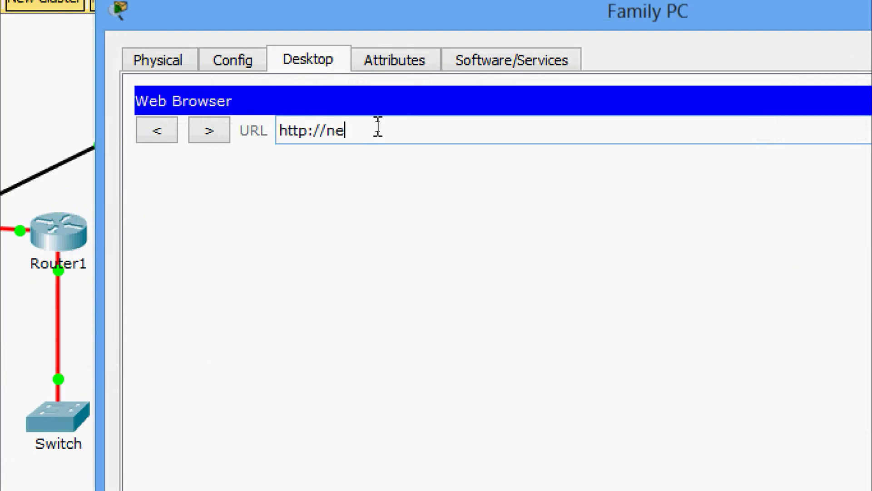
type("tacad.pka")
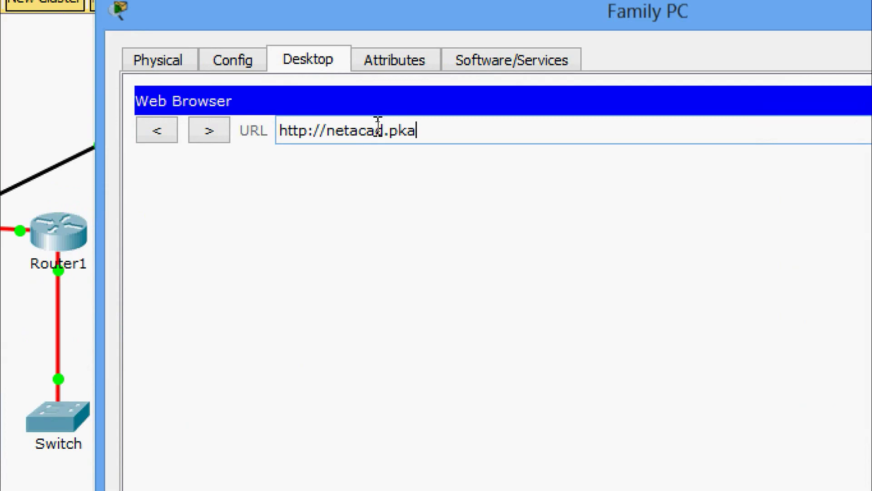
key("Return")
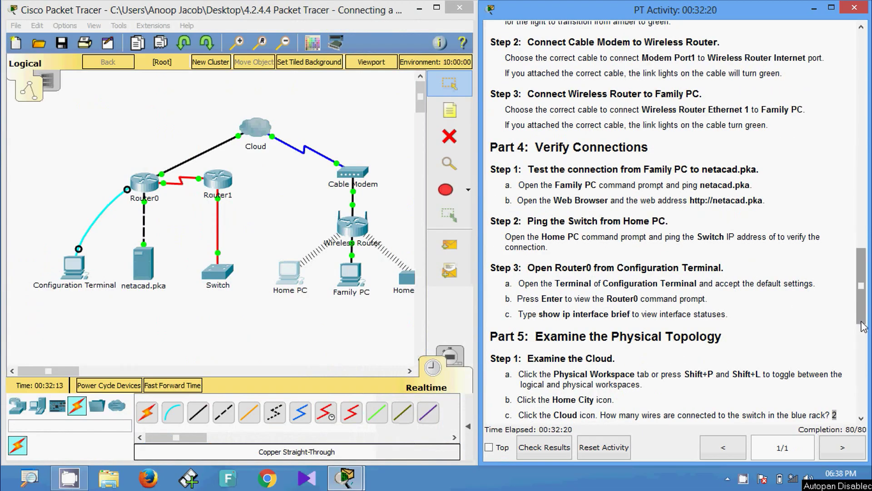
- Copy the Switch's IP address 172.16.0.2 from the Addressing Table in the activity instructions
scroll(673, 224, "up", 15)
scroll(860, 137, "up", 1)
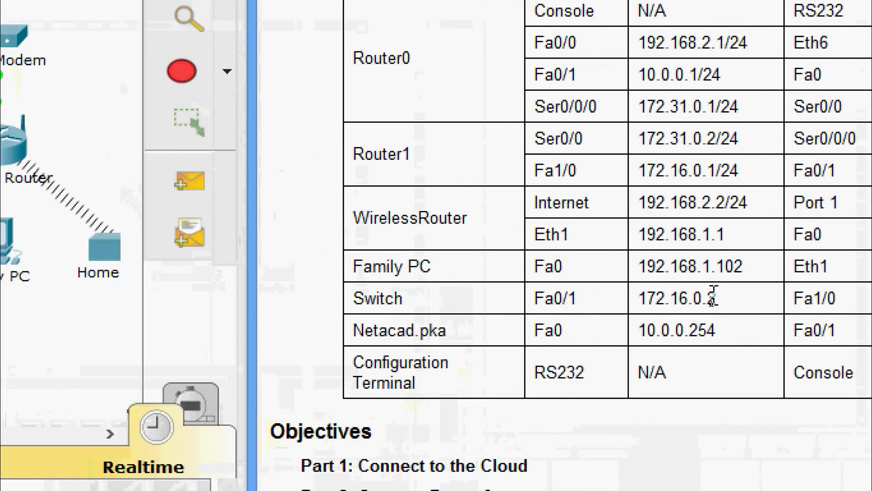
left_click_drag(714, 297, 642, 300)
key("ctrl+c")
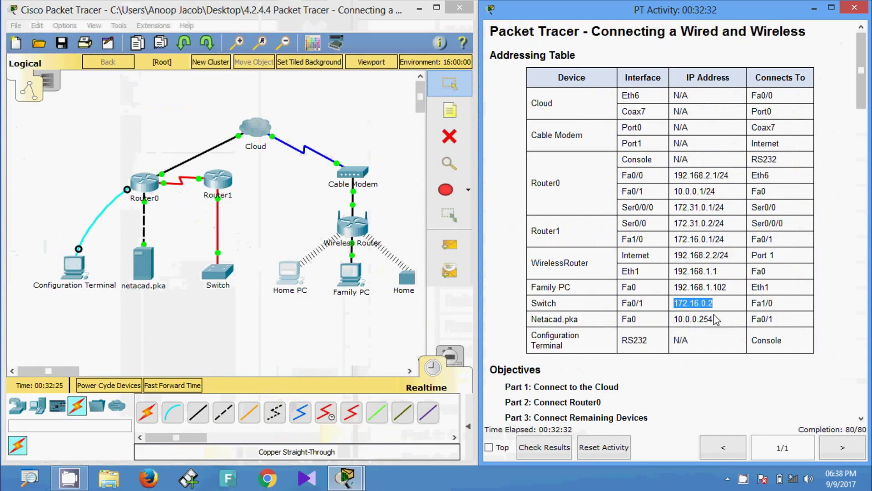
- Ping the Switch at 172.16.0.2 from the Home PC's Command Prompt, pasting the copied address
left_click(293, 274)
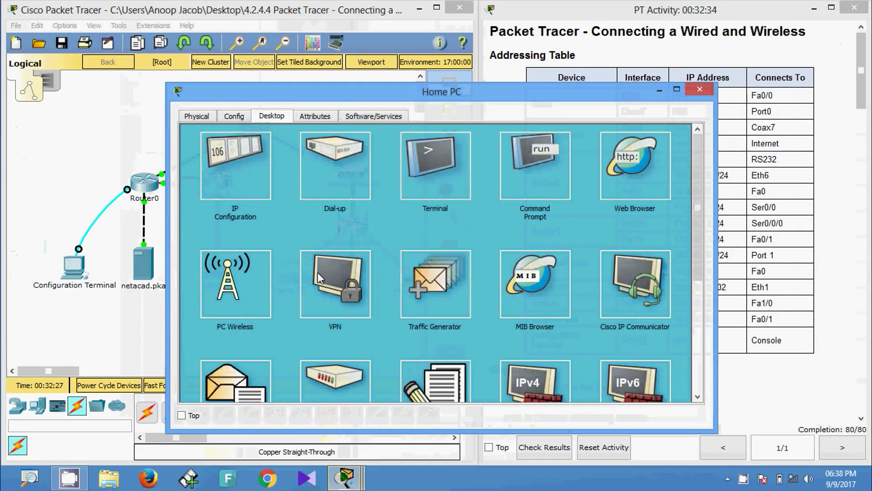
left_click(518, 172)
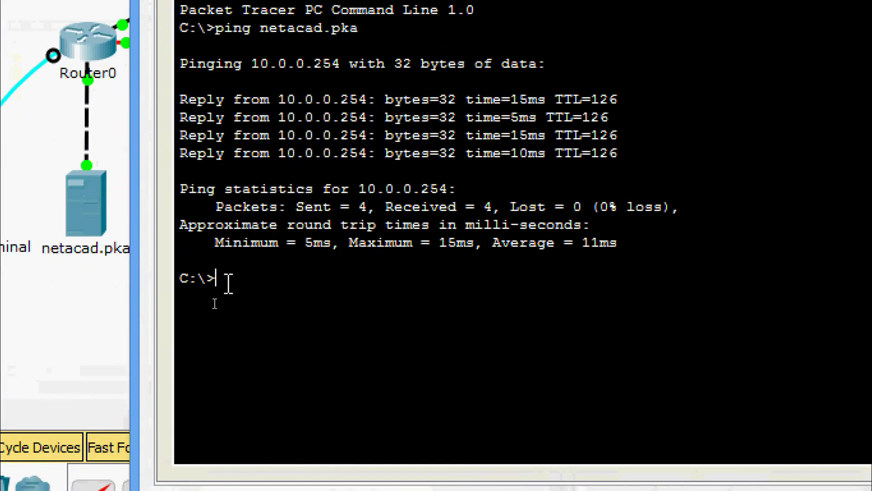
type("ping")
right_click(272, 272)
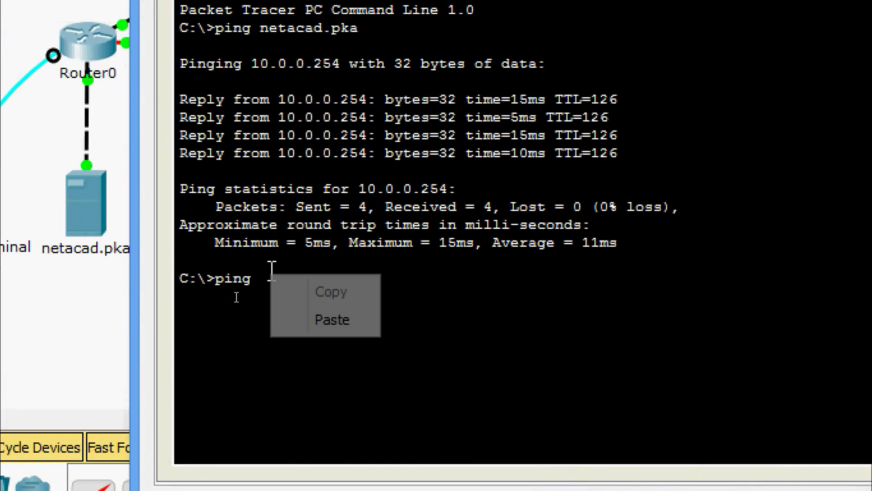
left_click(313, 320)
key("Return")
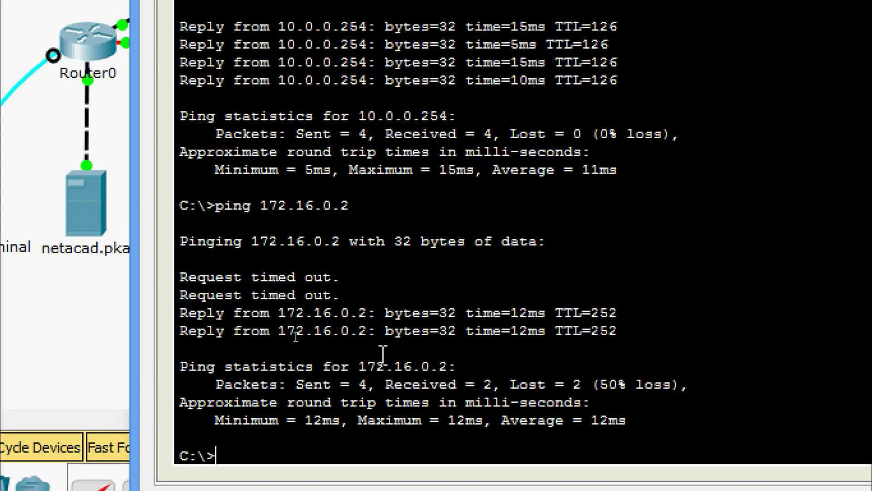
- Review the Home PC's ping output and repeat the ping to 172.16.0.2
left_click_drag(619, 332, 270, 314)
left_click_drag(340, 297, 180, 295)
left_click(281, 444)
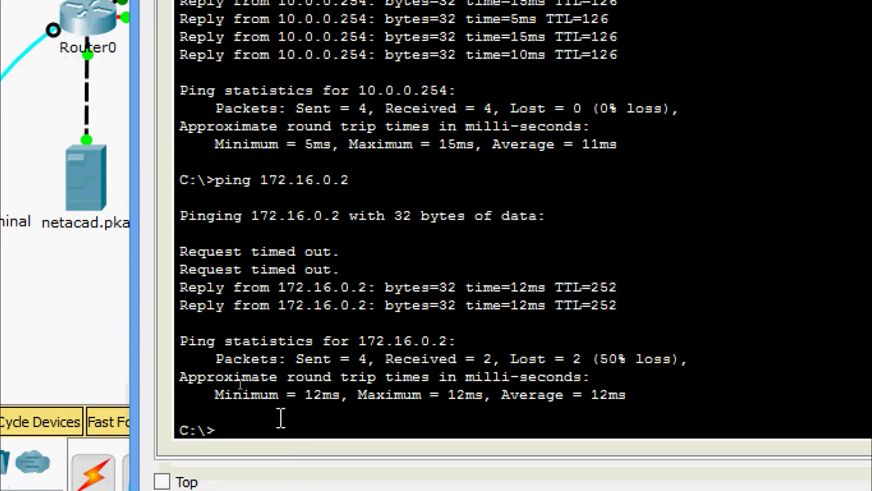
key("Up")
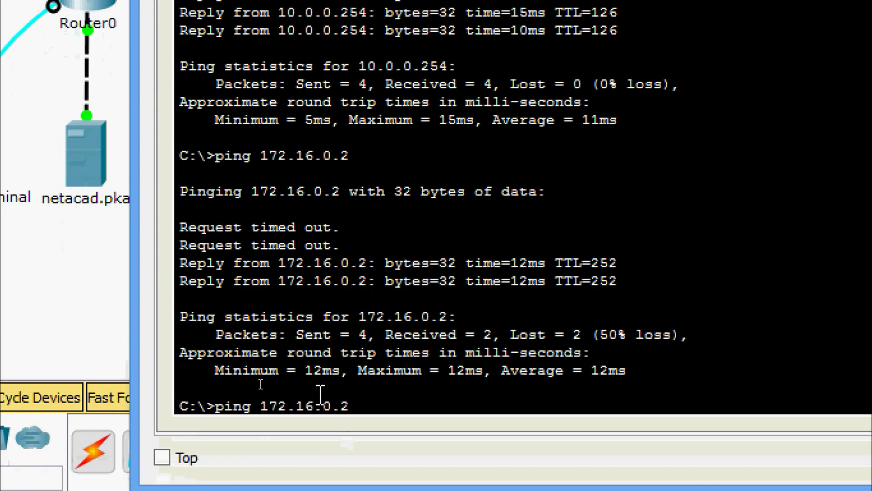
key("Return")
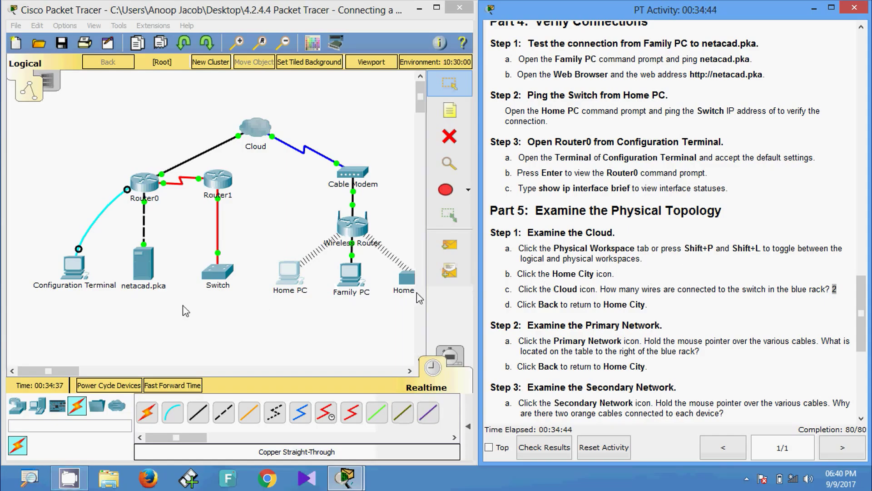
- Open a Terminal session to Router0 on the Configuration Terminal, accepting the default port configuration
left_click(79, 276)
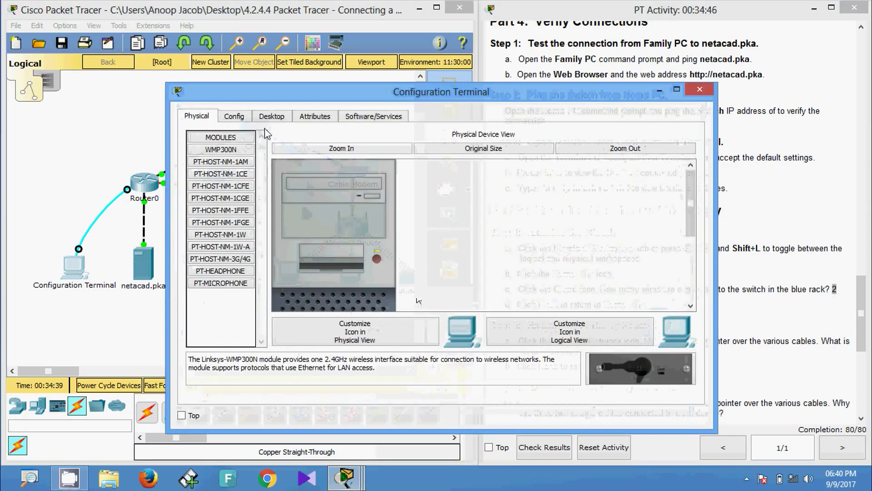
left_click(233, 117)
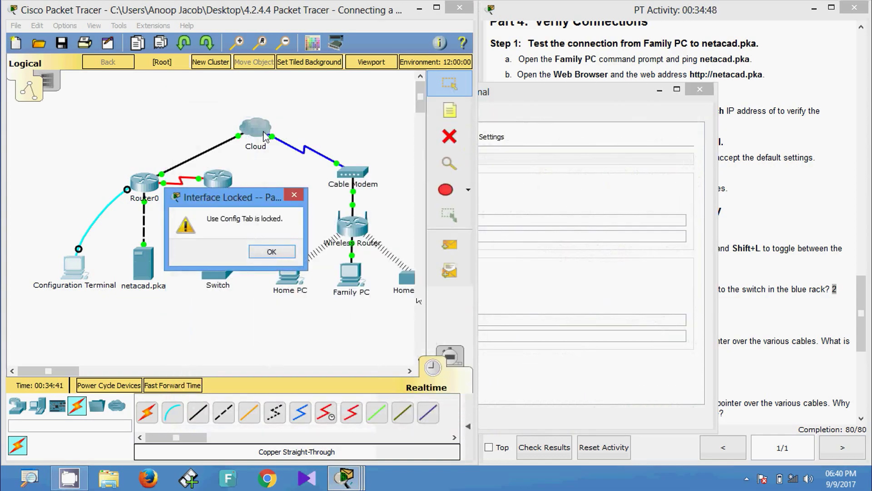
left_click(275, 252)
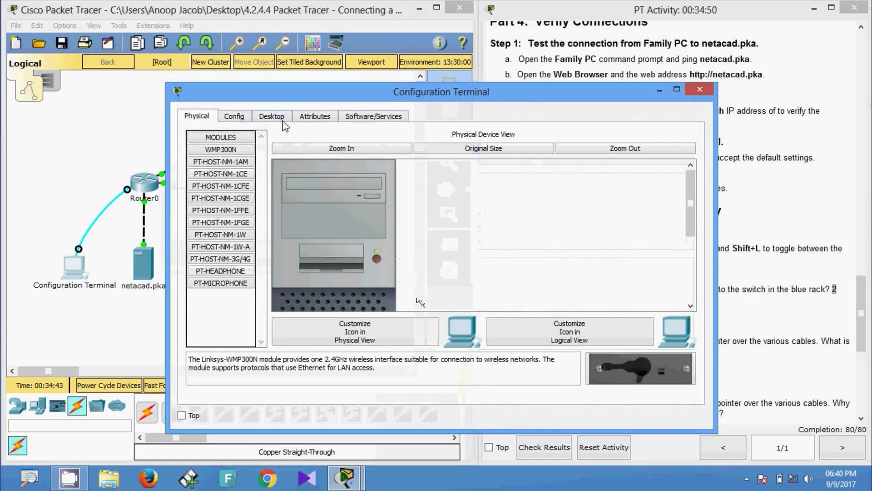
left_click(278, 117)
left_click(430, 179)
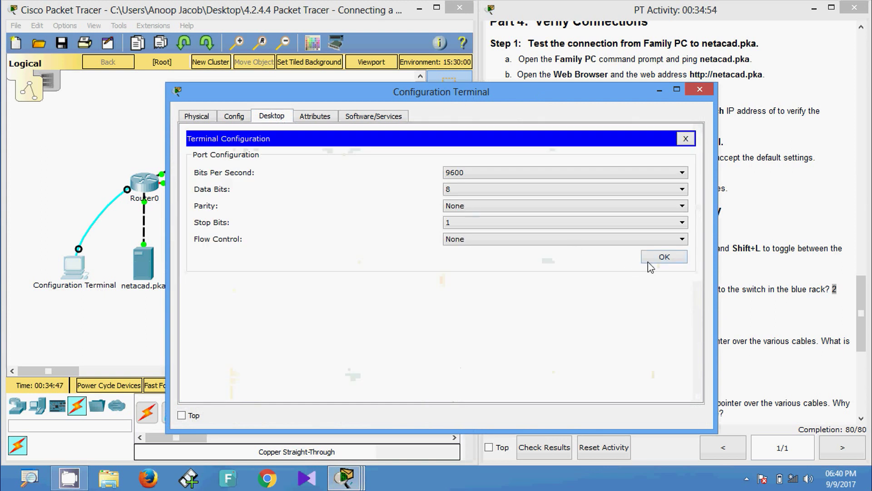
left_click(664, 257)
left_click(366, 383)
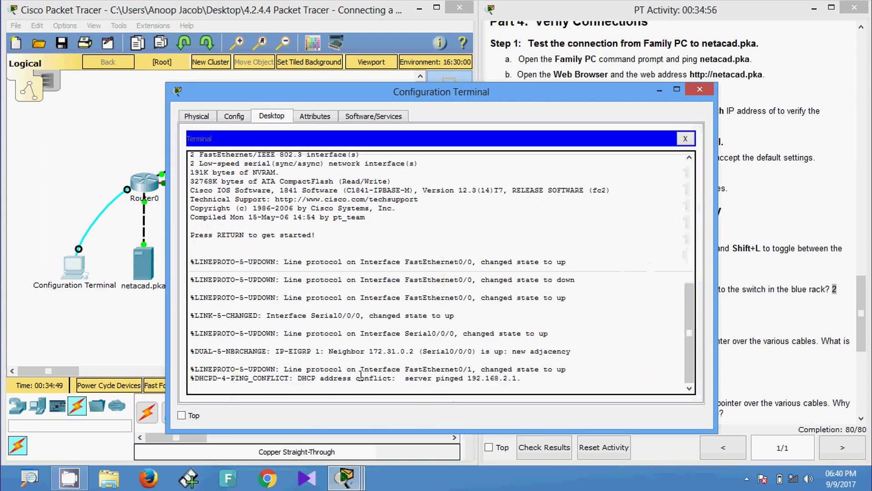
- Bring up the Router0 command prompt in the terminal and enter privileged EXEC mode with enable
key("Return")
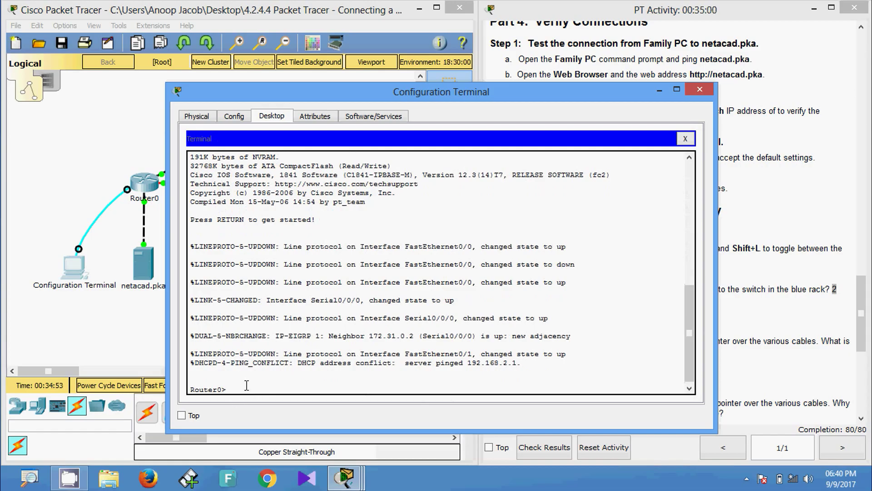
type("ena")
key("Tab")
key("Return")
- Run show ip interface brief on Router0 and review the interface addresses and statuses
type("sh")
key("Tab")
type("ip inter")
key("Tab")
type("b")
key("Tab")
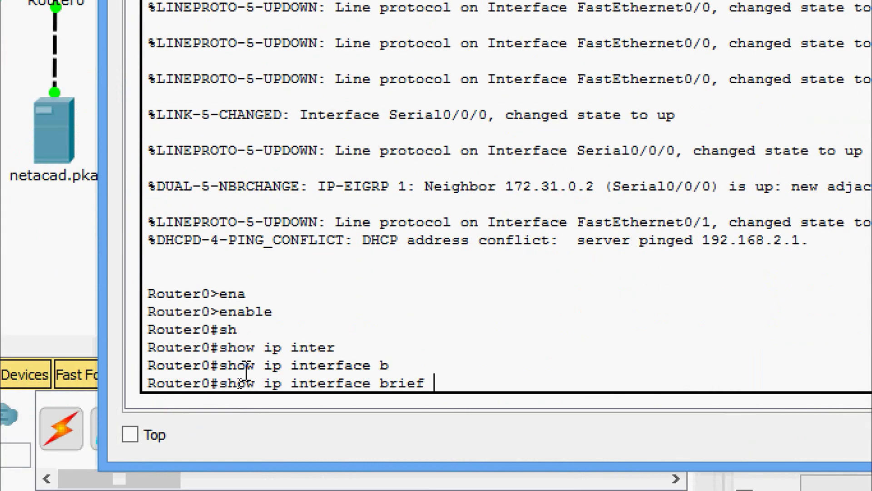
key("Return")
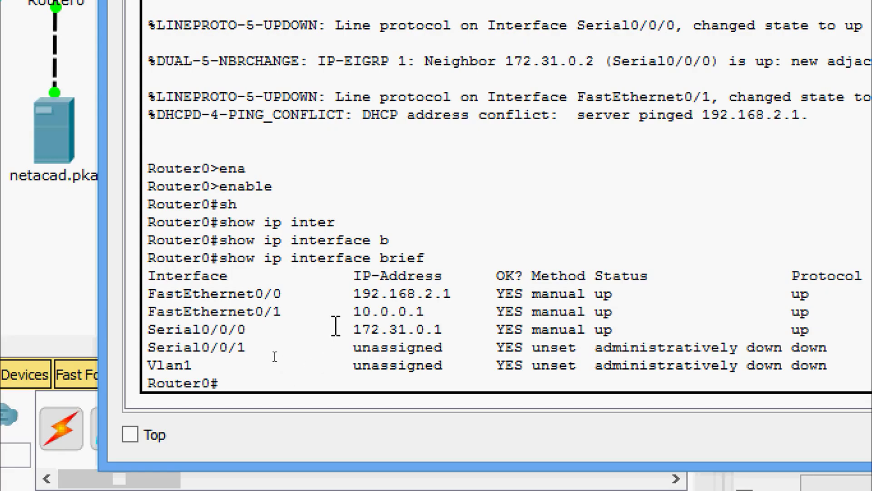
left_click_drag(148, 294, 855, 345)
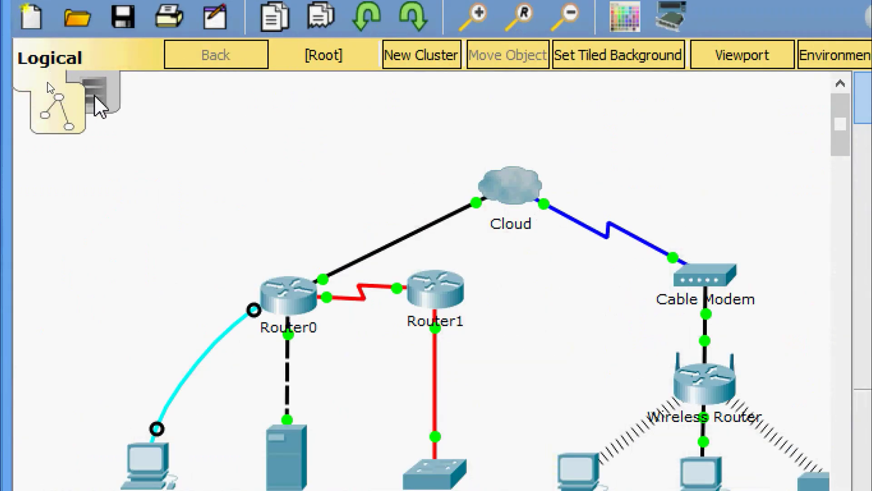
- Switch to the physical workspace, examine the wires in the Cloud's blue rack inside Home City, and go back to Intercity
left_click(95, 98)
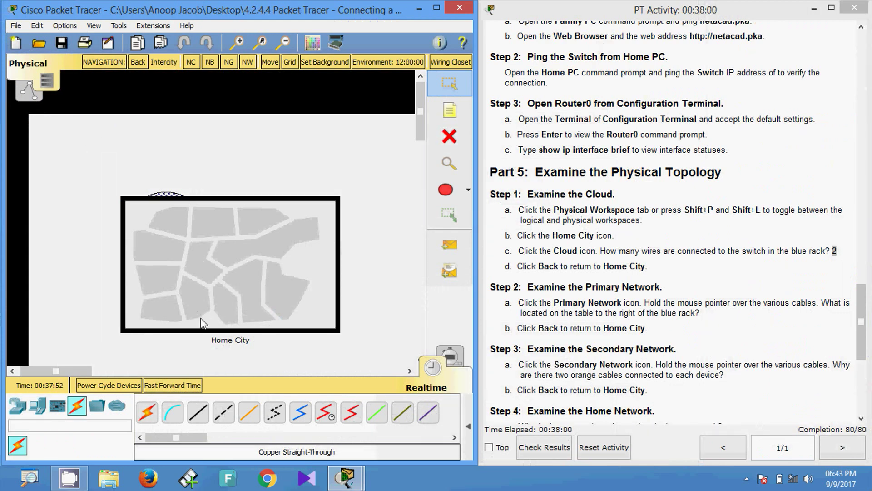
left_click(208, 302)
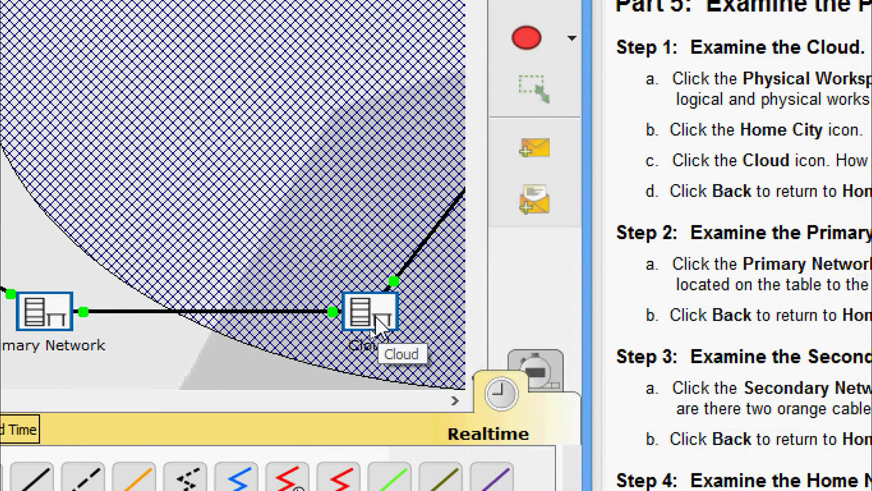
left_click(376, 317)
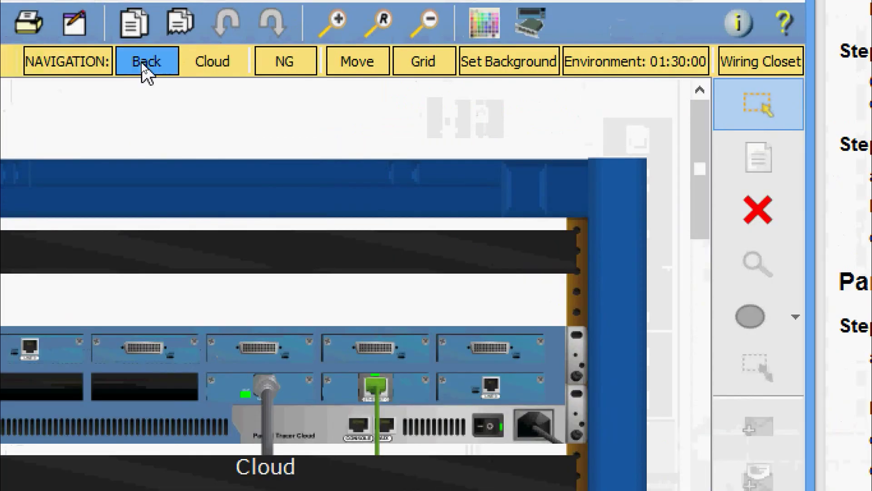
left_click(145, 63)
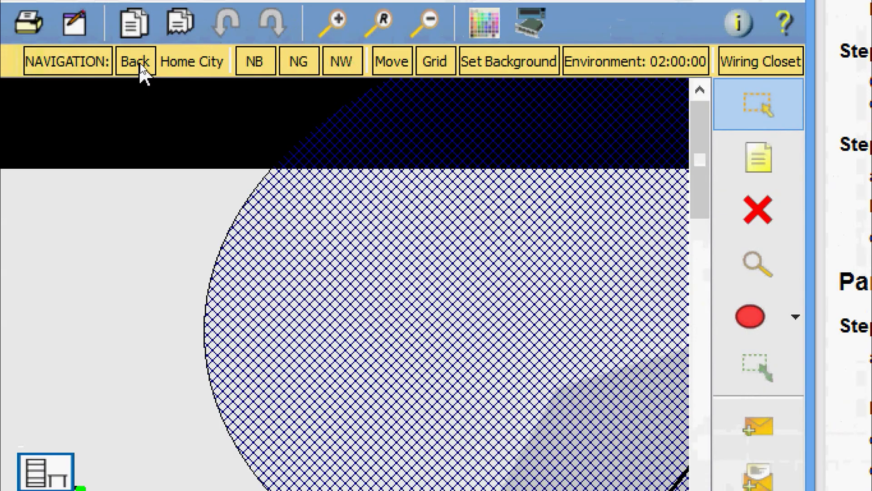
left_click(141, 65)
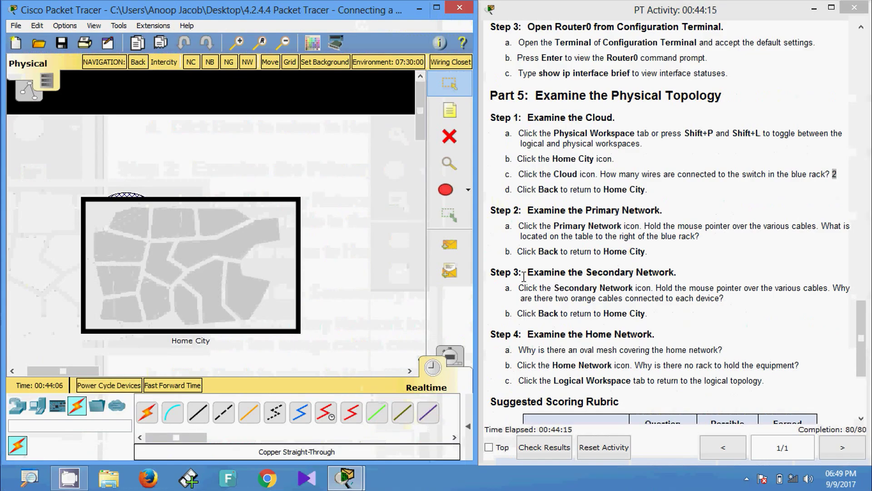
- Open the Primary Network in Home City and inspect the cables connected to Router0 and the netacad.pka server
left_click(197, 267)
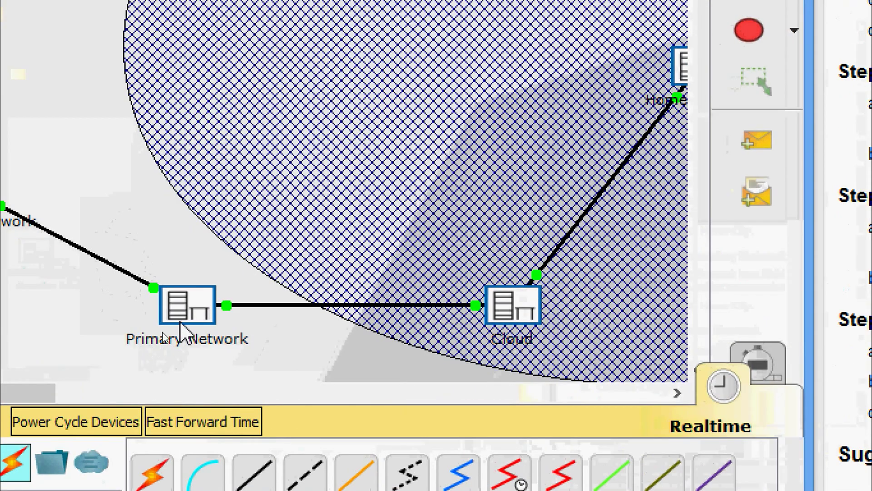
left_click(187, 306)
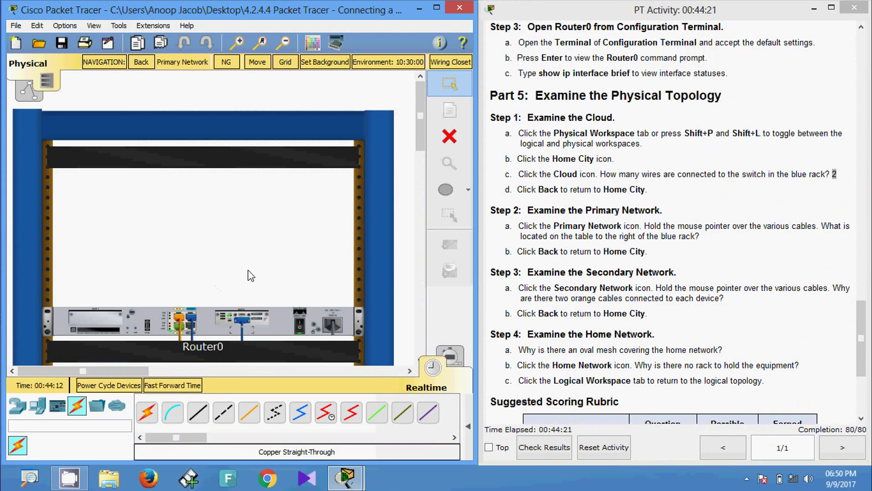
scroll(424, 153, "down", 5)
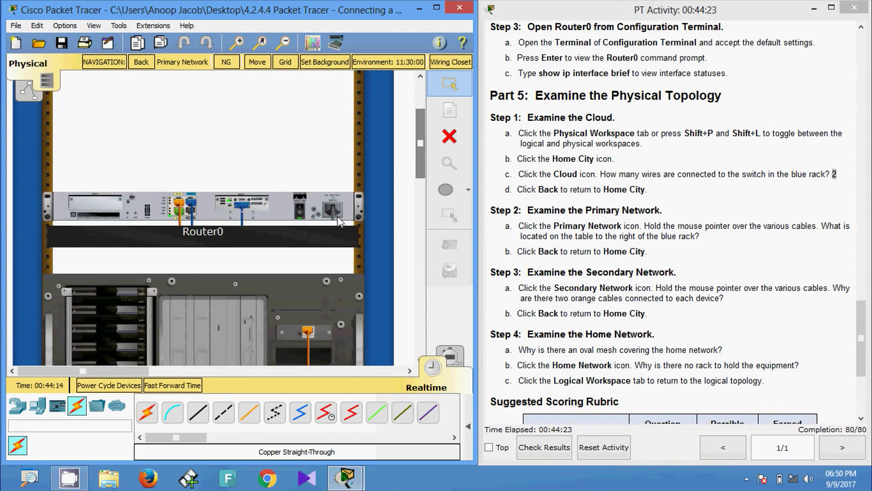
mouse_move(183, 207)
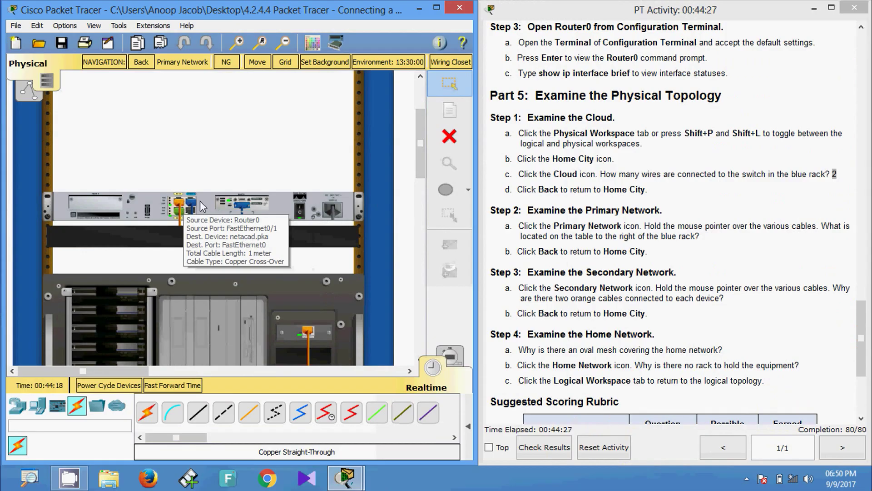
mouse_move(246, 206)
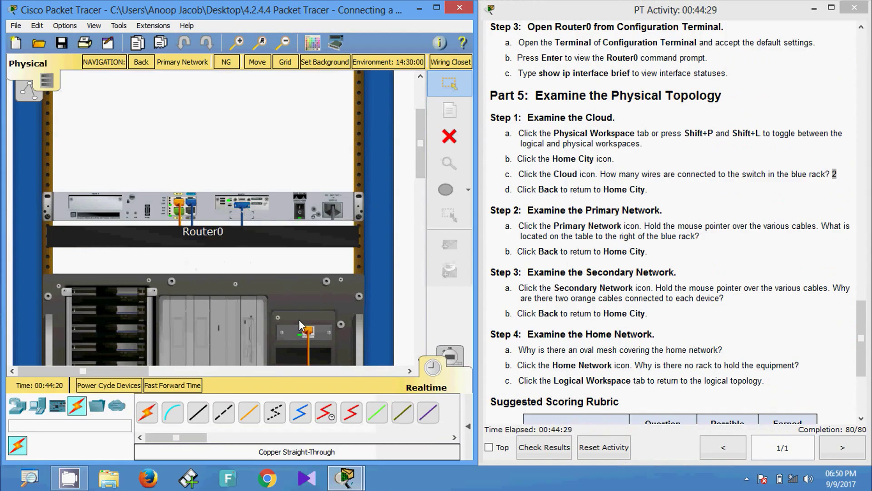
mouse_move(308, 335)
- Examine the equipment on the table beside the Primary Network's blue rack, then leave the Primary Network
left_click_drag(107, 372, 180, 379)
left_click_drag(417, 150, 426, 181)
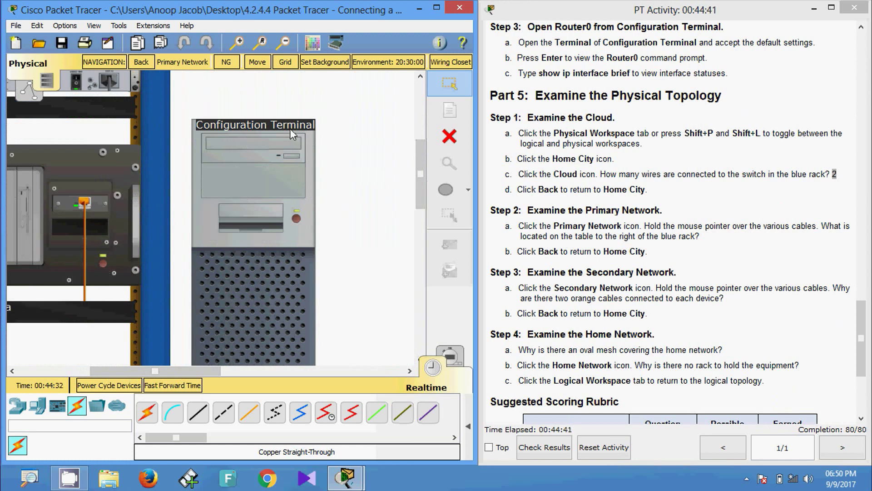
left_click(142, 64)
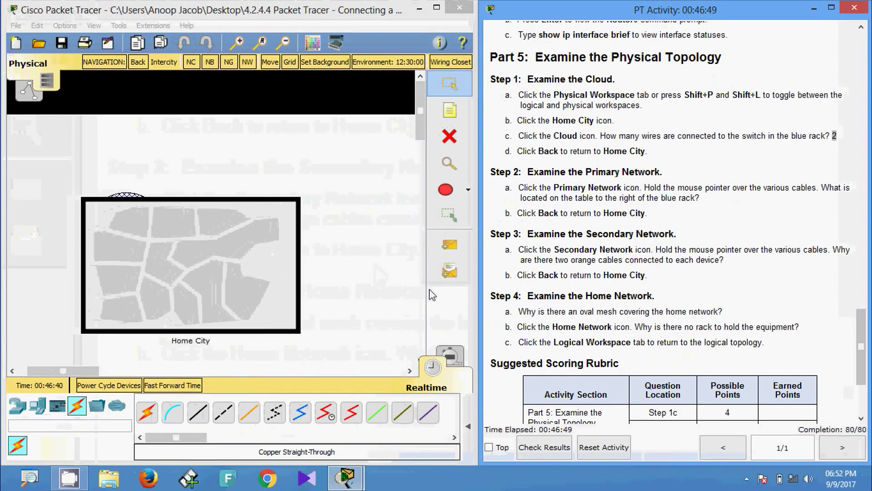
- Open the Secondary Network in Home City and inspect the cables connected to Router1 and the Switch
left_click(176, 281)
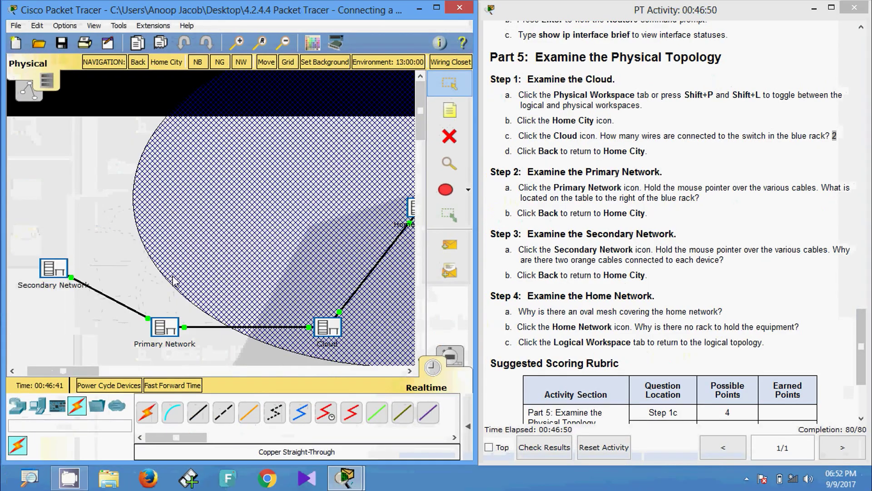
left_click(60, 276)
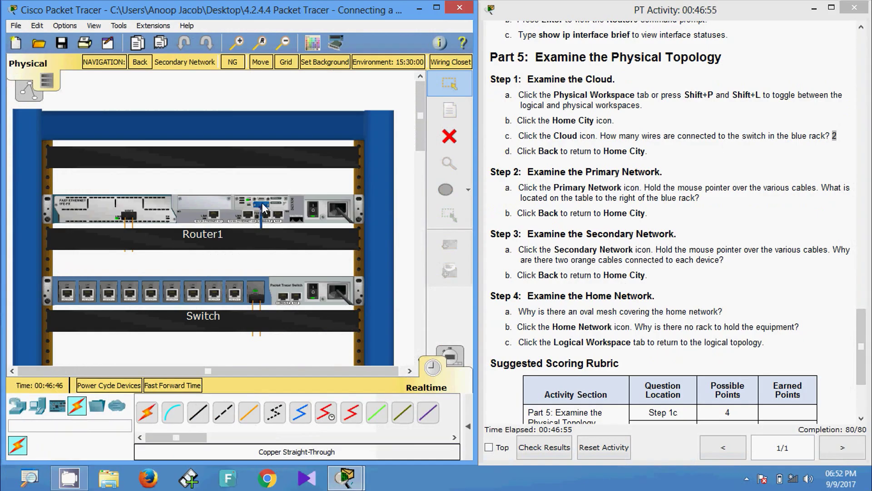
mouse_move(264, 209)
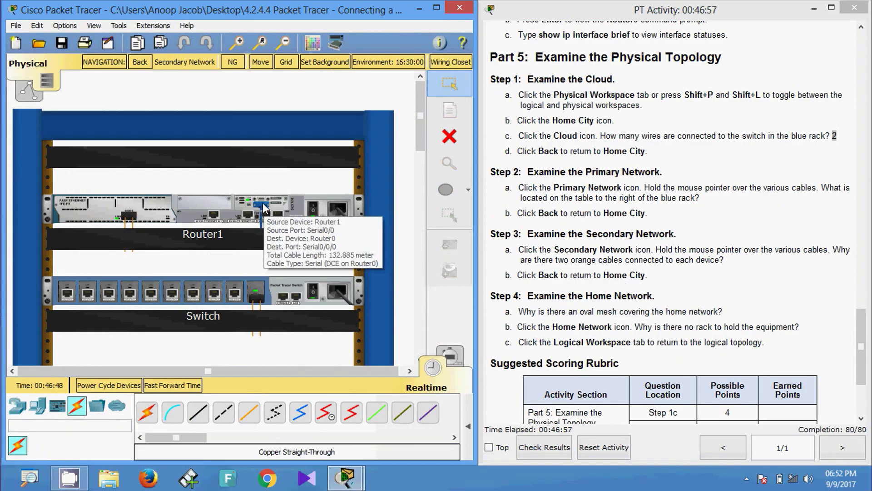
mouse_move(255, 304)
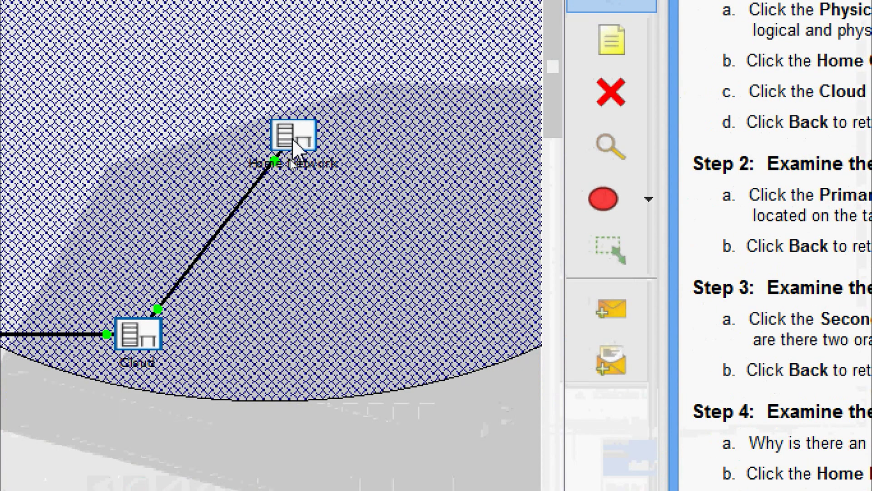
- Examine the Home Network's equipment in Home City and return to the logical topology
left_click(291, 160)
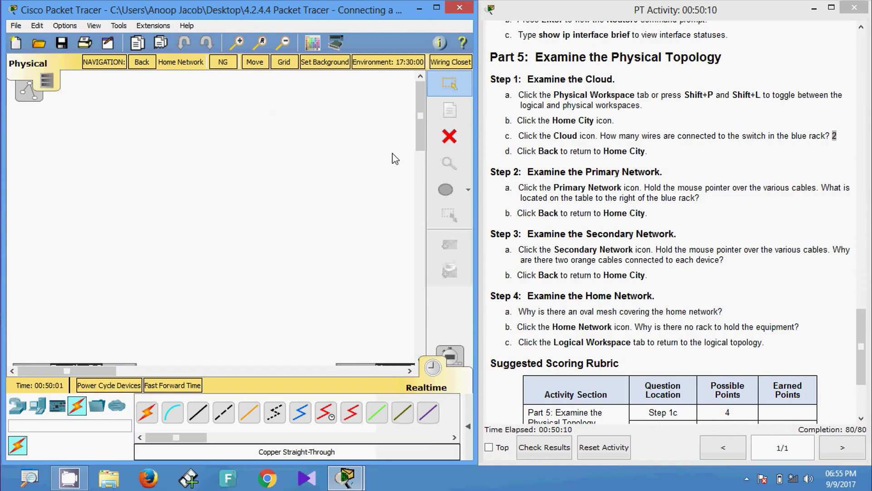
left_click_drag(415, 130, 456, 118)
scroll(581, 318, "down", 2)
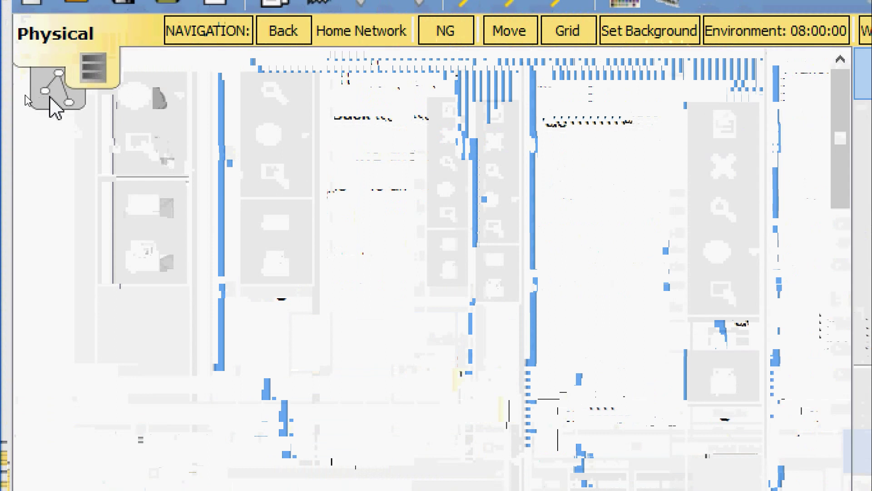
left_click(36, 99)
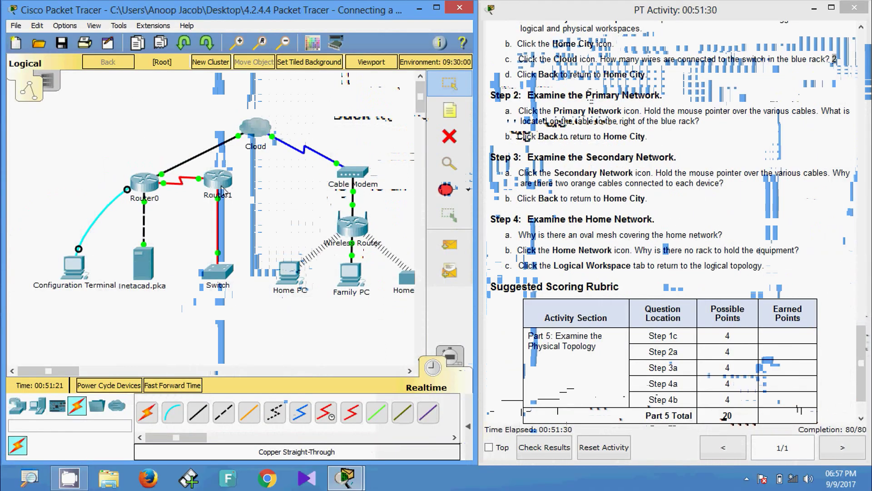